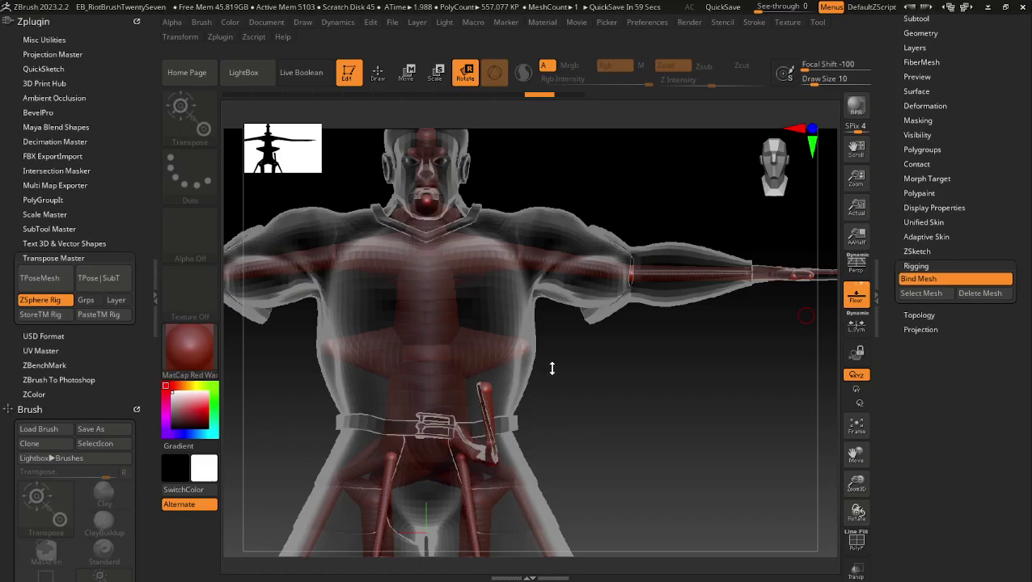
# - Examine the bound ZSphere rig from the head and torso down through the belt strap, skirt, legs and feet
pyautogui.moveTo(552, 368); pyautogui.dragTo(666, 329)
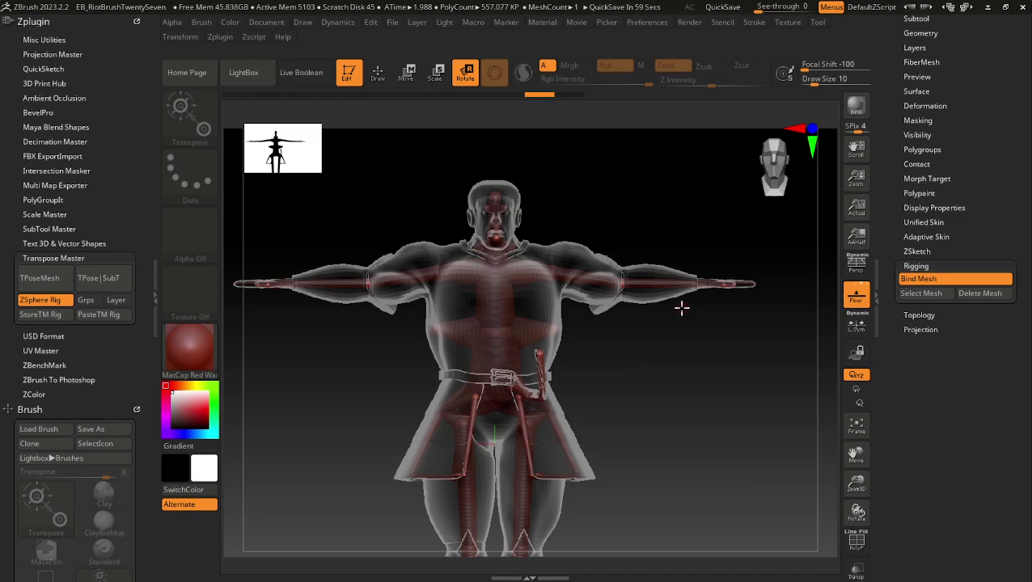
pyautogui.keyDown('alt'); pyautogui.moveTo(571, 201); pyautogui.dragTo(616, 261); pyautogui.keyUp('alt')
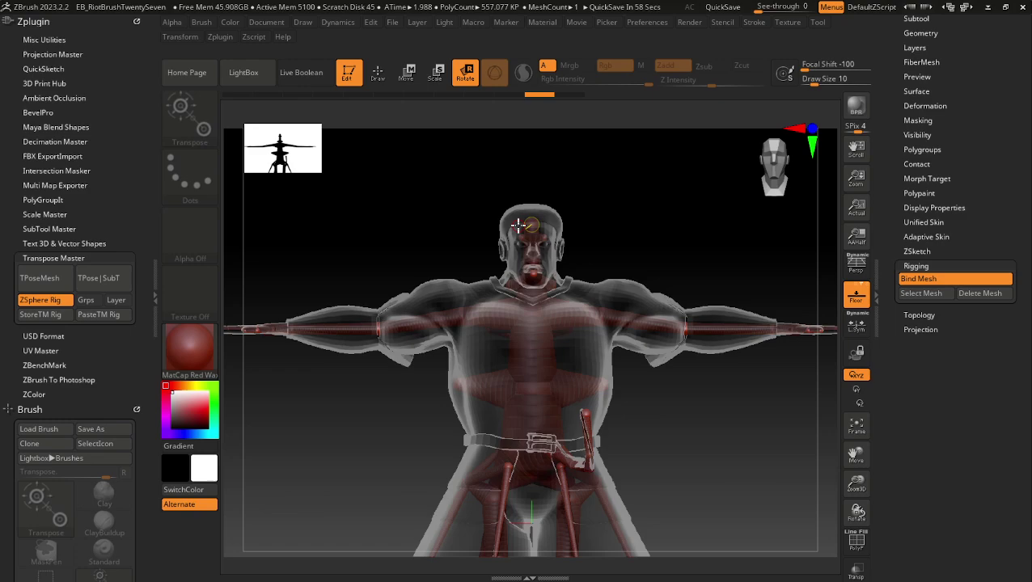
pyautogui.scroll(3, 511, 199)
pyautogui.moveTo(627, 329)
pyautogui.keyDown('alt'); pyautogui.mouseDown(button='right')
pyautogui.moveTo(599, 283)
pyautogui.moveTo(598, 293)
pyautogui.moveTo(600, 239)
pyautogui.moveTo(621, 327)
pyautogui.mouseUp(button='right'); pyautogui.keyUp('alt')
pyautogui.keyDown('alt'); pyautogui.moveTo(583, 293); pyautogui.dragTo(620, 415, button='right'); pyautogui.keyUp('alt')
pyautogui.keyDown('alt'); pyautogui.moveTo(624, 250); pyautogui.dragTo(634, 432, button='right'); pyautogui.keyUp('alt')
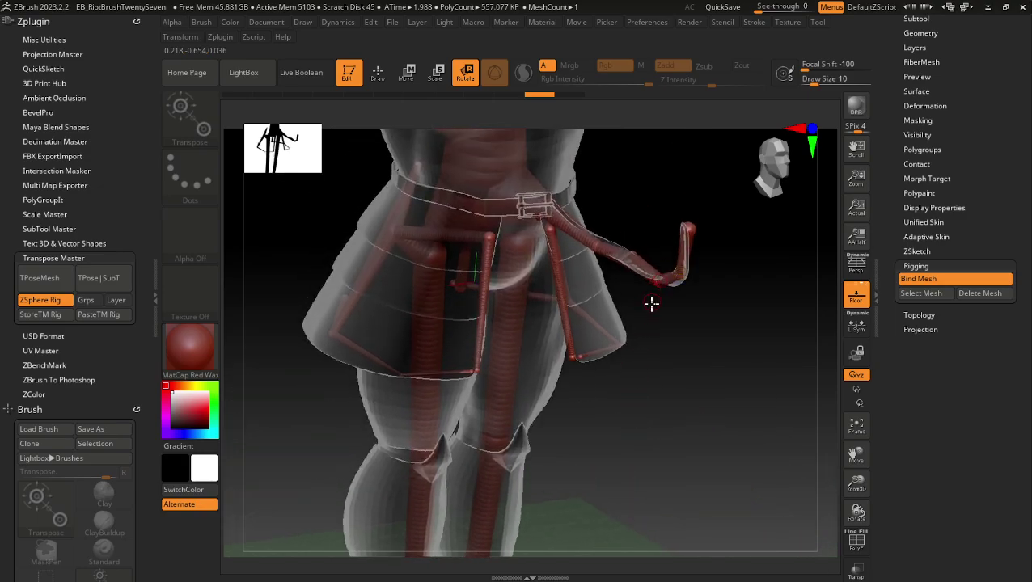
pyautogui.scroll(-6, 663, 259)
pyautogui.press('space')
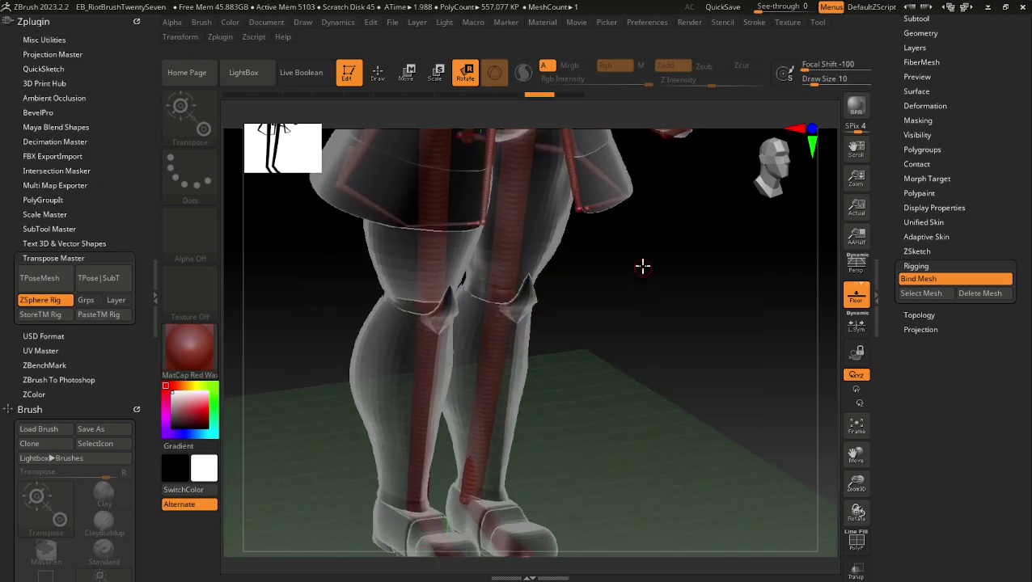
pyautogui.scroll(8, 643, 259)
# - Inspect the rig's shoulder, arm, wrist and finger bones up close, along with the edge bones of the skirt plates
pyautogui.moveTo(636, 410); pyautogui.dragTo(709, 263)
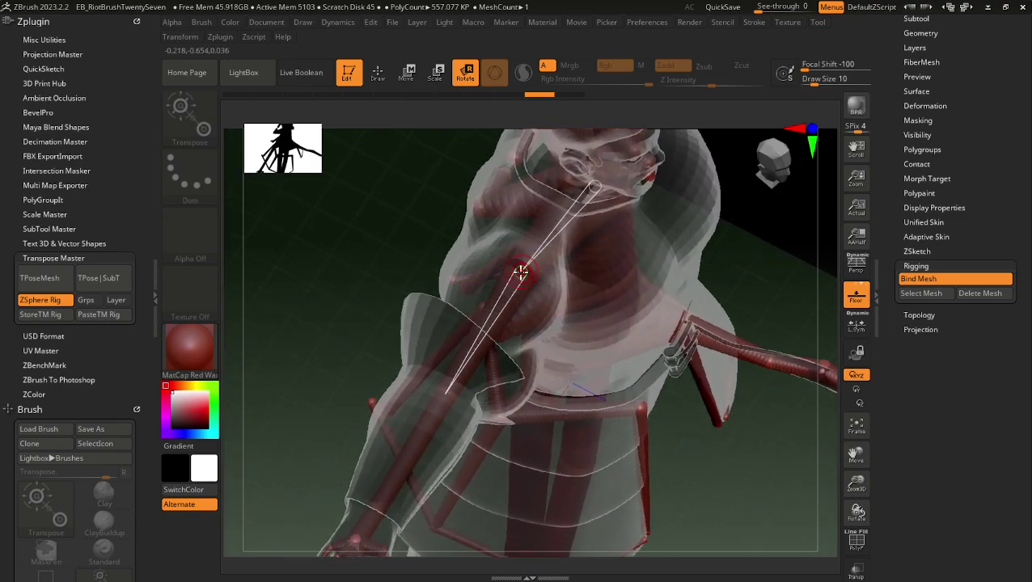
pyautogui.keyDown('alt'); pyautogui.moveTo(465, 403); pyautogui.dragTo(529, 299, button='right'); pyautogui.keyUp('alt')
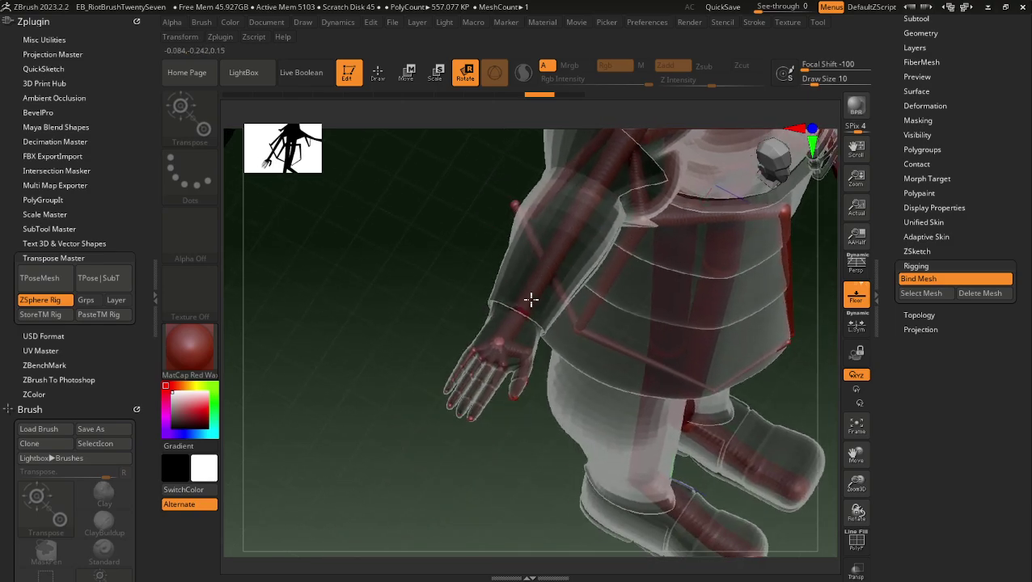
pyautogui.scroll(4, 530, 299)
pyautogui.scroll(3, 513, 326)
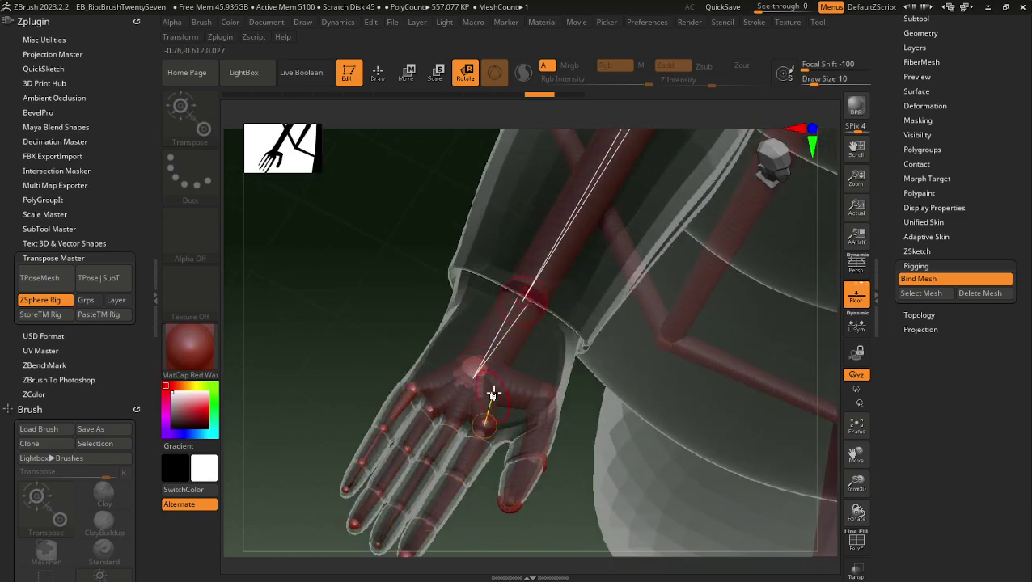
pyautogui.moveTo(560, 322); pyautogui.dragTo(568, 308)
pyautogui.keyDown('alt'); pyautogui.moveTo(623, 174); pyautogui.dragTo(413, 542, button='right'); pyautogui.keyUp('alt')
pyautogui.keyDown('alt'); pyautogui.moveTo(461, 316); pyautogui.dragTo(406, 450, button='right'); pyautogui.keyUp('alt')
pyautogui.moveTo(406, 450); pyautogui.dragTo(426, 272)
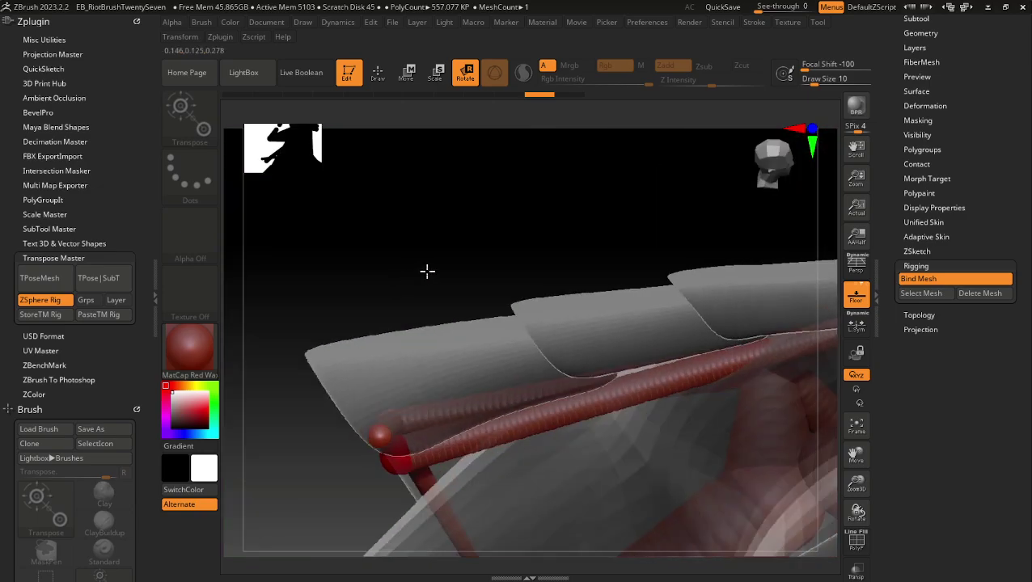
# - Try rotating both arms downward symmetrically from the shoulders, and undo the pose
pyautogui.click(757, 167)
pyautogui.moveTo(758, 168); pyautogui.dragTo(741, 164)
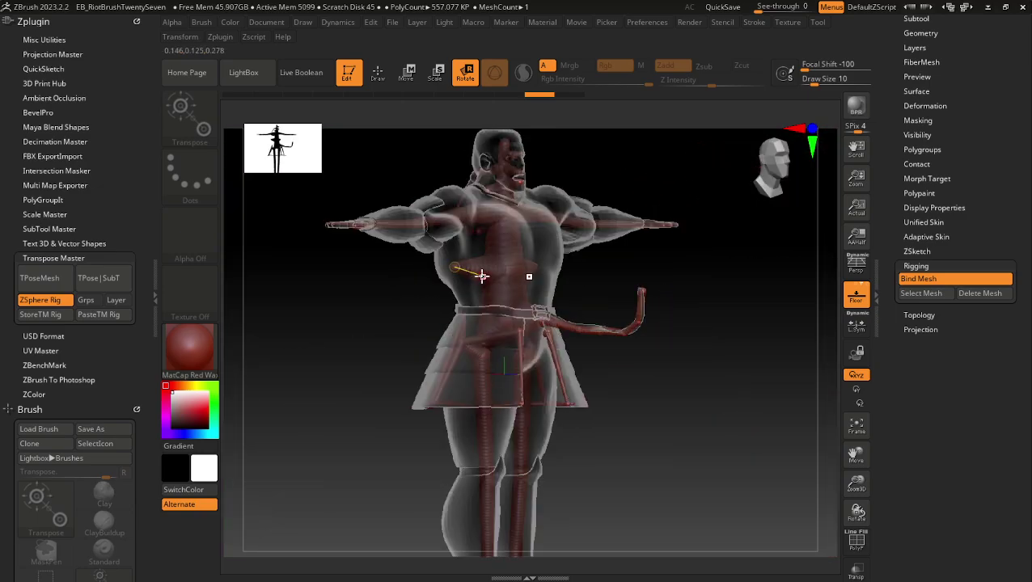
pyautogui.keyDown('ctrl'); pyautogui.moveTo(458, 264); pyautogui.dragTo(456, 272, button='right'); pyautogui.keyUp('ctrl')
pyautogui.moveTo(360, 301); pyautogui.dragTo(569, 212, button='right')
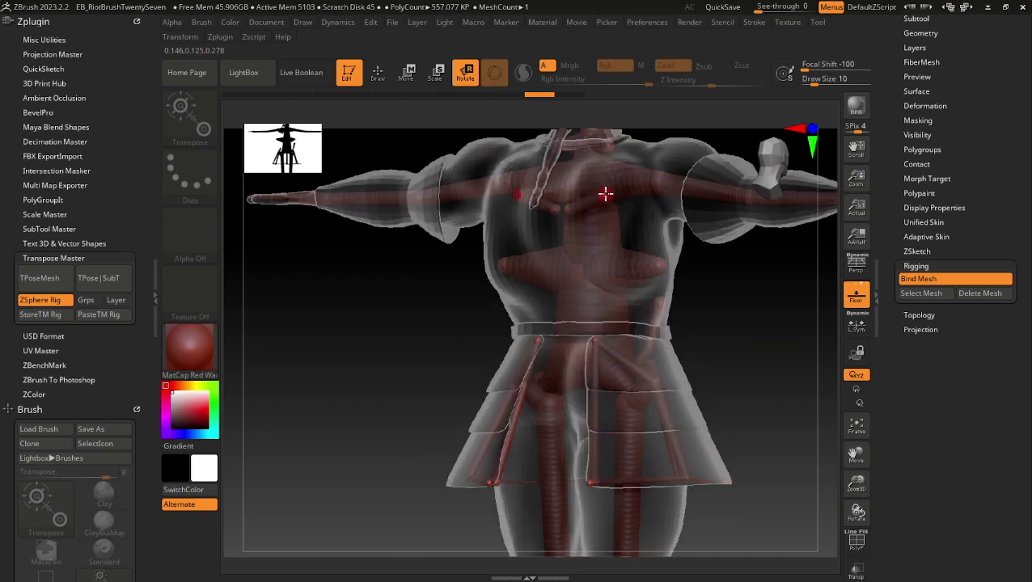
pyautogui.moveTo(719, 295); pyautogui.dragTo(401, 199)
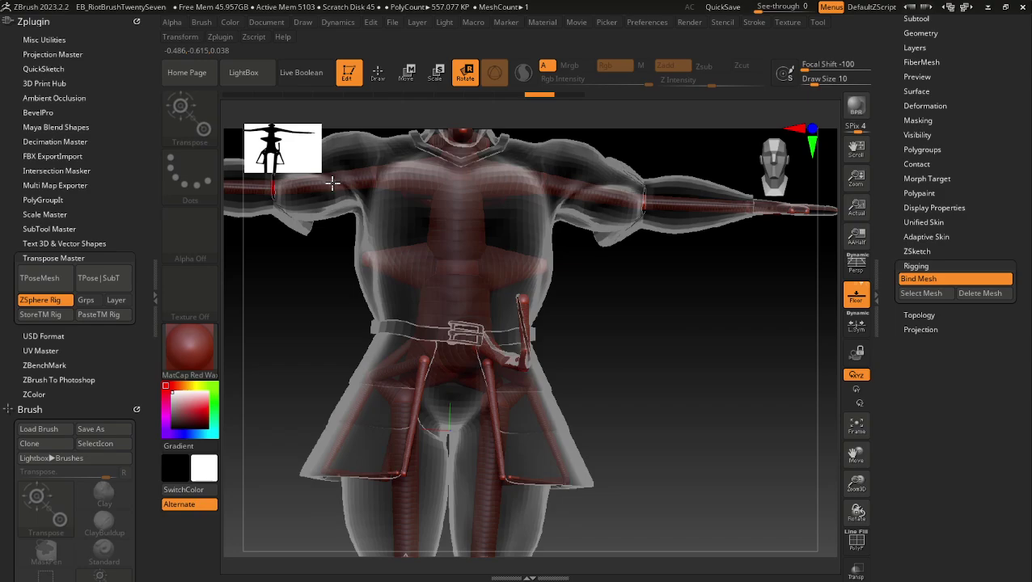
pyautogui.hotkey('ctrl', 'shift', 'z')
pyautogui.hotkey('ctrl', 'shift', 'z')
pyautogui.hotkey('ctrl', 'shift', 'z')
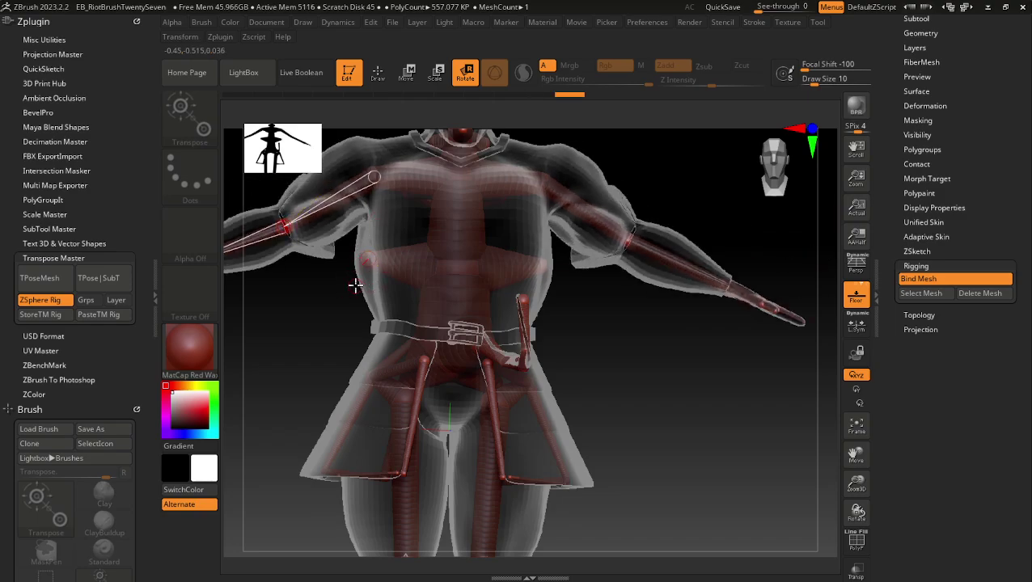
pyautogui.hotkey('ctrl', 'z')
# - Try bending the lower half of the ponytail sharply upward at its middle joint
pyautogui.keyDown('alt'); pyautogui.moveTo(600, 252); pyautogui.dragTo(663, 332); pyautogui.keyUp('alt')
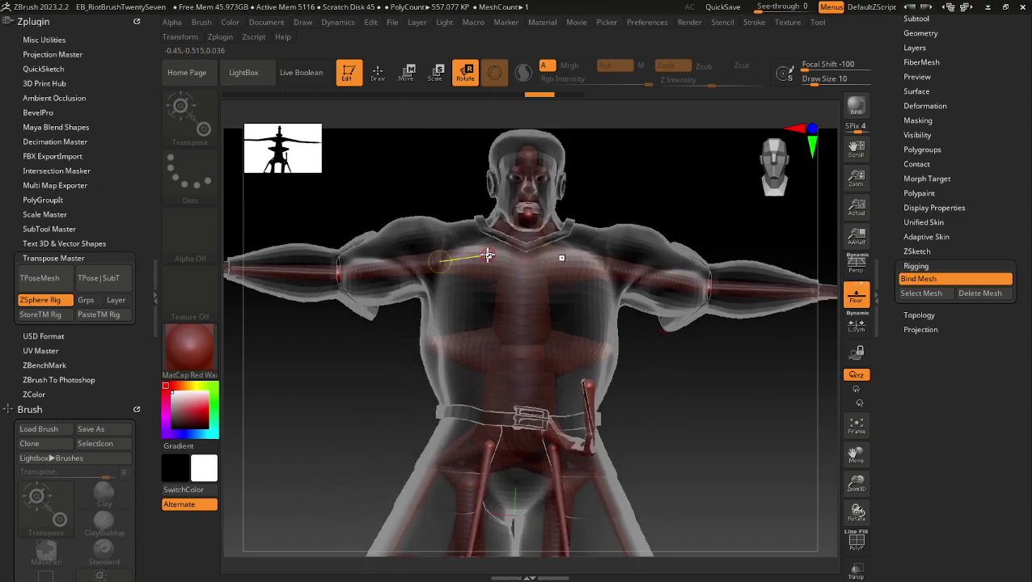
pyautogui.moveTo(343, 390); pyautogui.dragTo(512, 392)
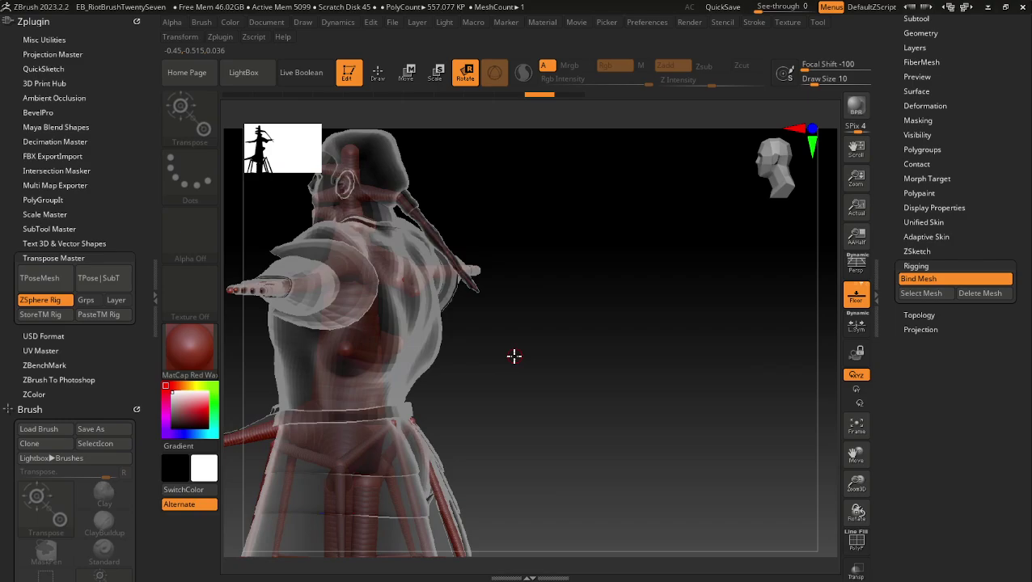
pyautogui.moveTo(524, 336); pyautogui.dragTo(382, 372)
pyautogui.moveTo(470, 407); pyautogui.dragTo(521, 406)
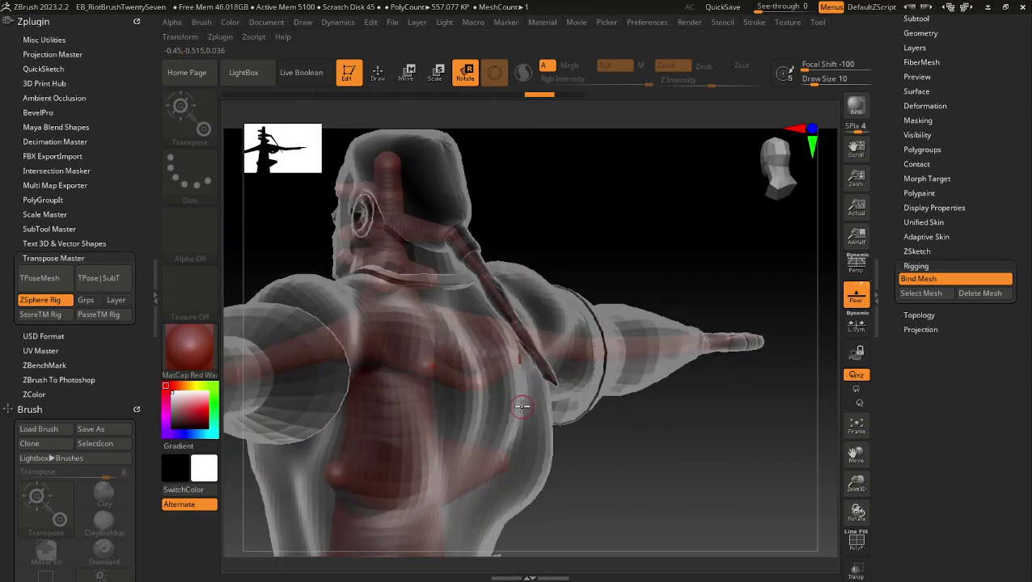
pyautogui.moveTo(560, 226); pyautogui.dragTo(585, 217)
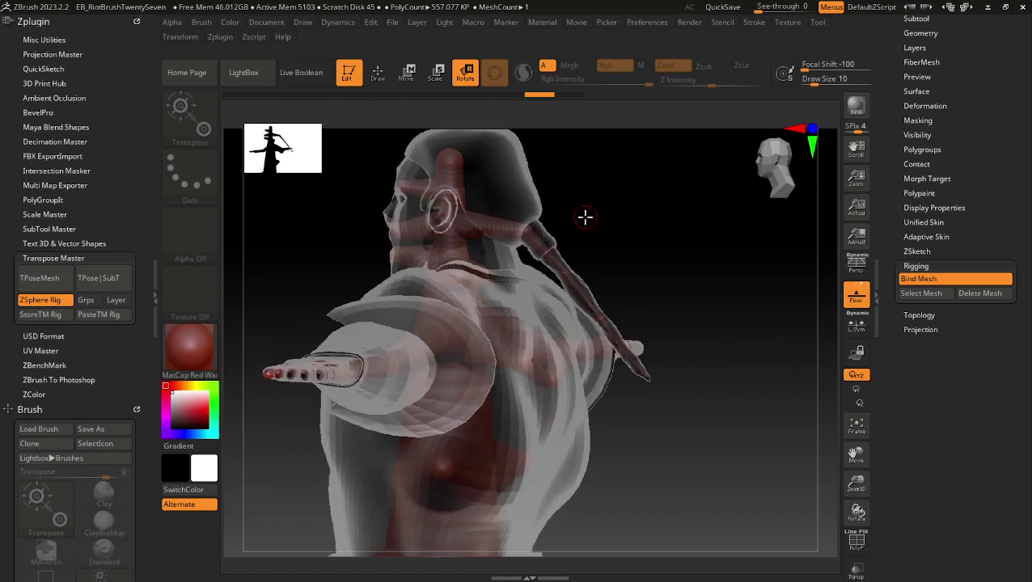
pyautogui.click(566, 272)
pyautogui.keyDown('ctrl'); pyautogui.moveTo(568, 273); pyautogui.dragTo(645, 227, button='right'); pyautogui.keyUp('ctrl')
pyautogui.click(637, 363)
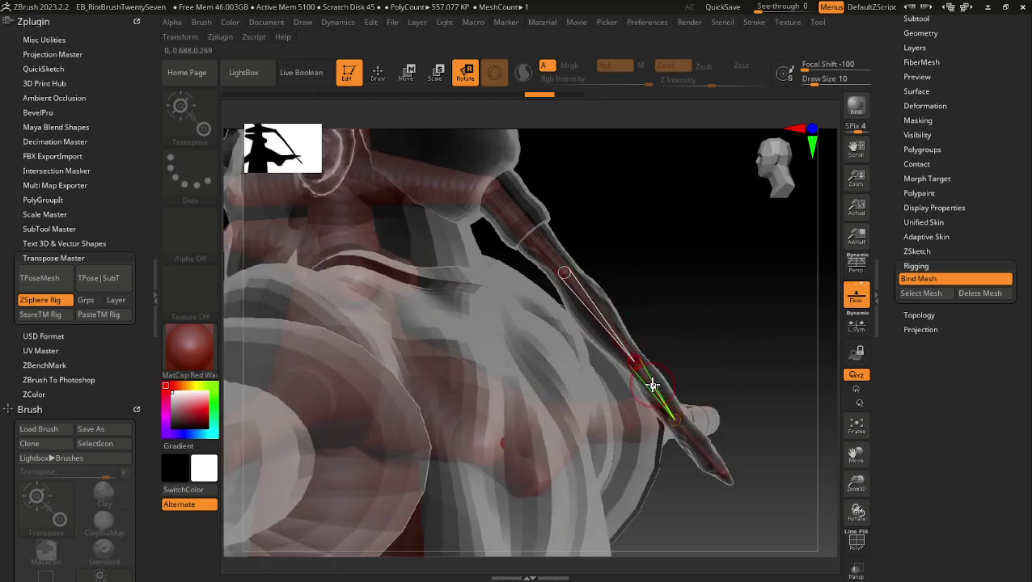
pyautogui.moveTo(723, 275); pyautogui.dragTo(605, 297)
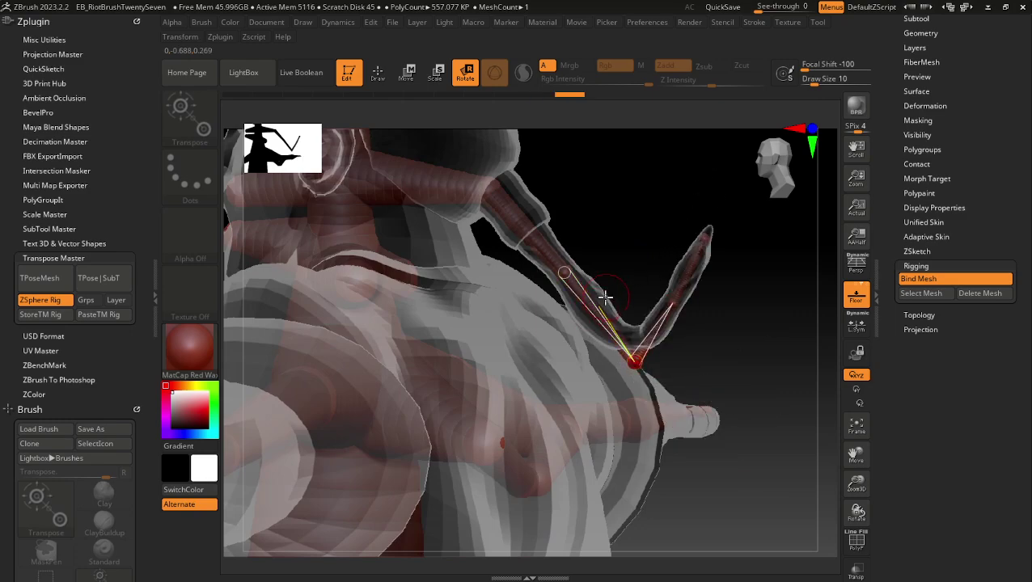
pyautogui.moveTo(662, 323); pyautogui.dragTo(667, 330)
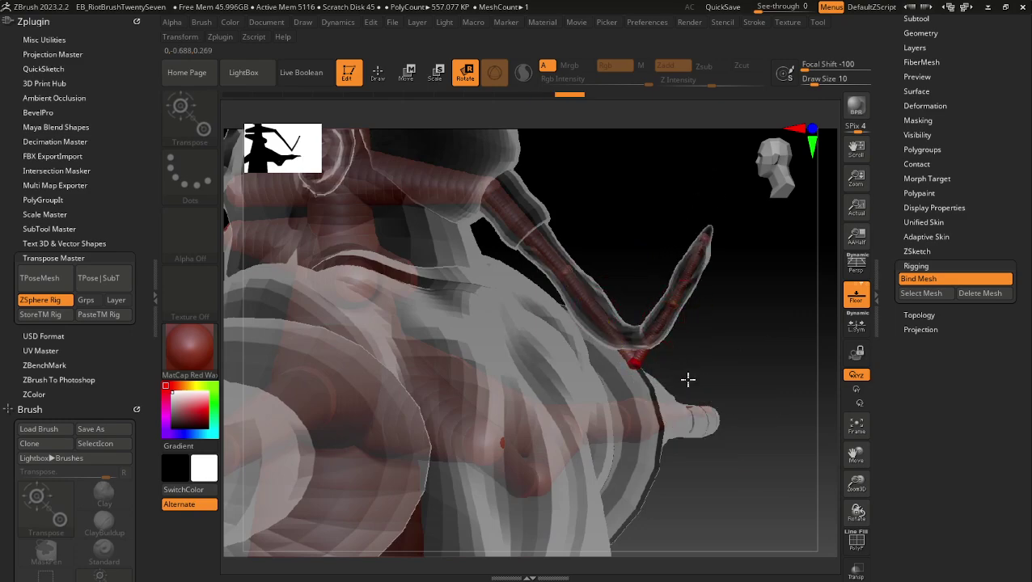
# - Try posing the ponytail in a gentler outward curve, and return it to its original shape
pyautogui.moveTo(688, 380)
pyautogui.mouseDown()
pyautogui.moveTo(693, 403)
pyautogui.moveTo(703, 366)
pyautogui.mouseUp()
pyautogui.keyDown('ctrl'); pyautogui.moveTo(701, 359); pyautogui.dragTo(666, 276, button='right'); pyautogui.keyUp('ctrl')
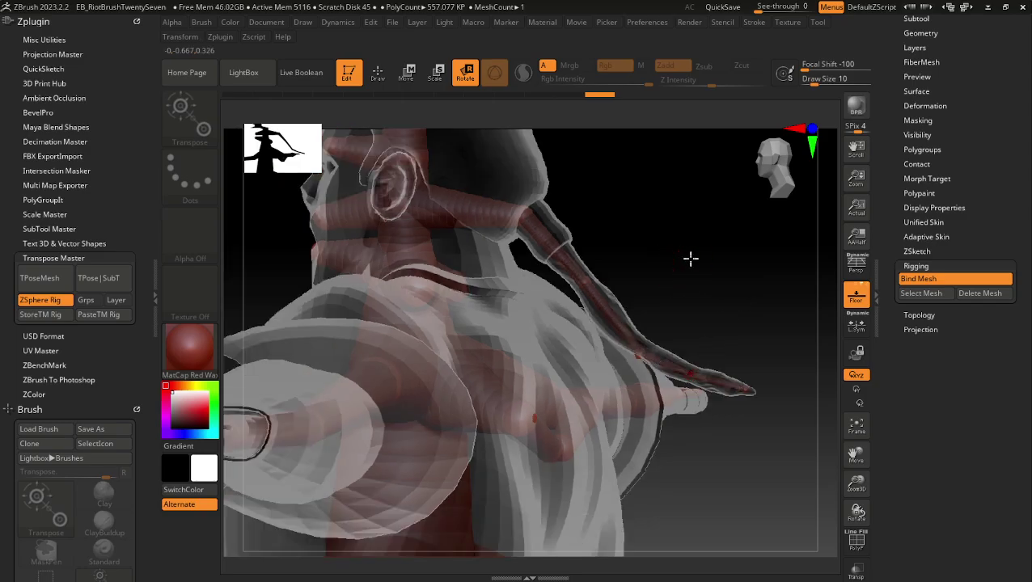
pyautogui.moveTo(691, 259)
pyautogui.mouseDown()
pyautogui.moveTo(582, 237)
pyautogui.moveTo(696, 241)
pyautogui.moveTo(709, 279)
pyautogui.moveTo(691, 245)
pyautogui.moveTo(728, 247)
pyautogui.moveTo(700, 301)
pyautogui.moveTo(717, 302)
pyautogui.moveTo(682, 272)
pyautogui.mouseUp()
pyautogui.moveTo(587, 244); pyautogui.dragTo(537, 224)
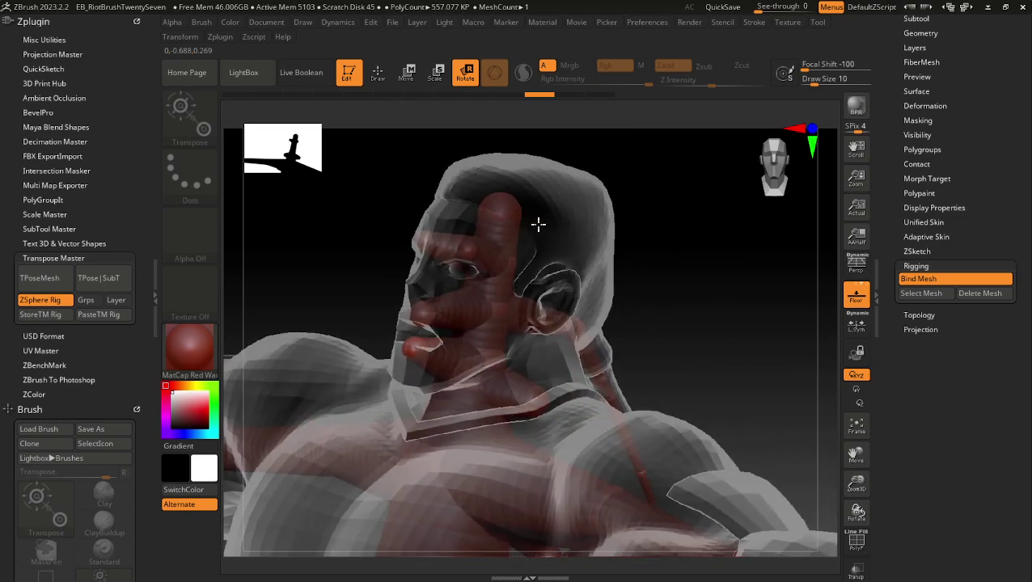
# - Try tilting the head backward from the upper neck joint, and undo the rotation
pyautogui.click(494, 366)
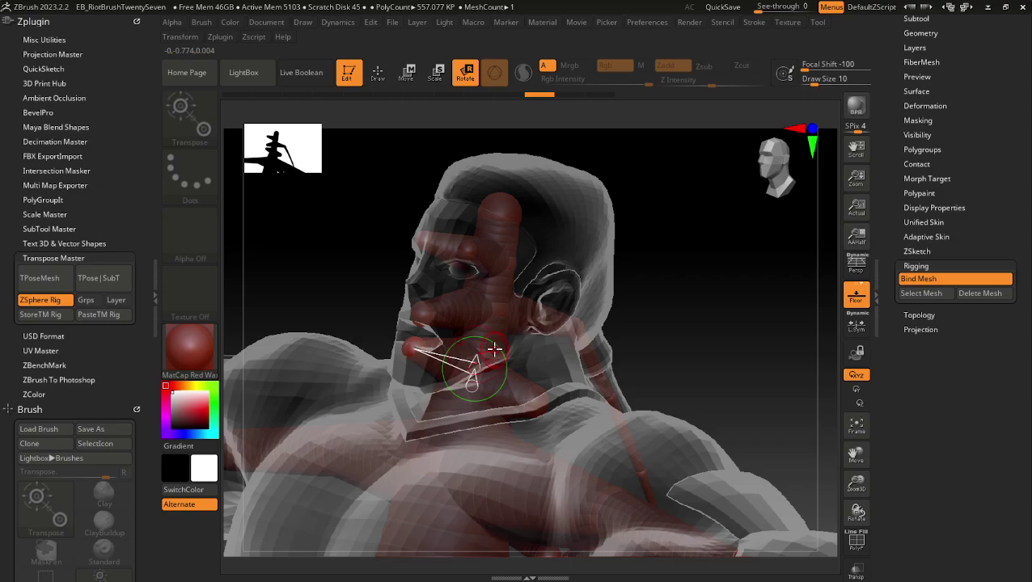
pyautogui.click(493, 350)
pyautogui.moveTo(681, 279); pyautogui.dragTo(616, 273)
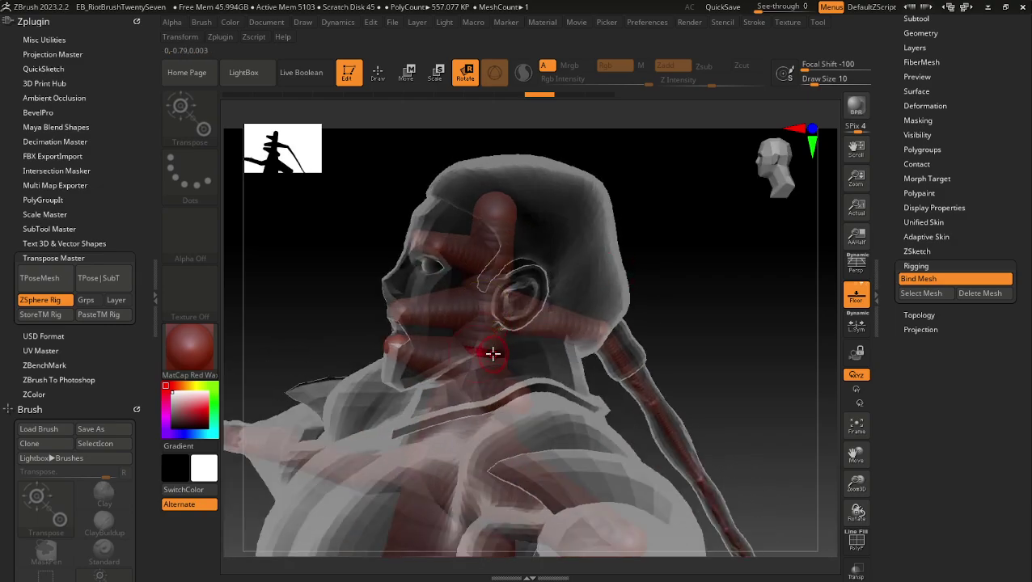
pyautogui.moveTo(483, 330)
pyautogui.mouseDown()
pyautogui.moveTo(544, 340)
pyautogui.moveTo(551, 274)
pyautogui.mouseUp()
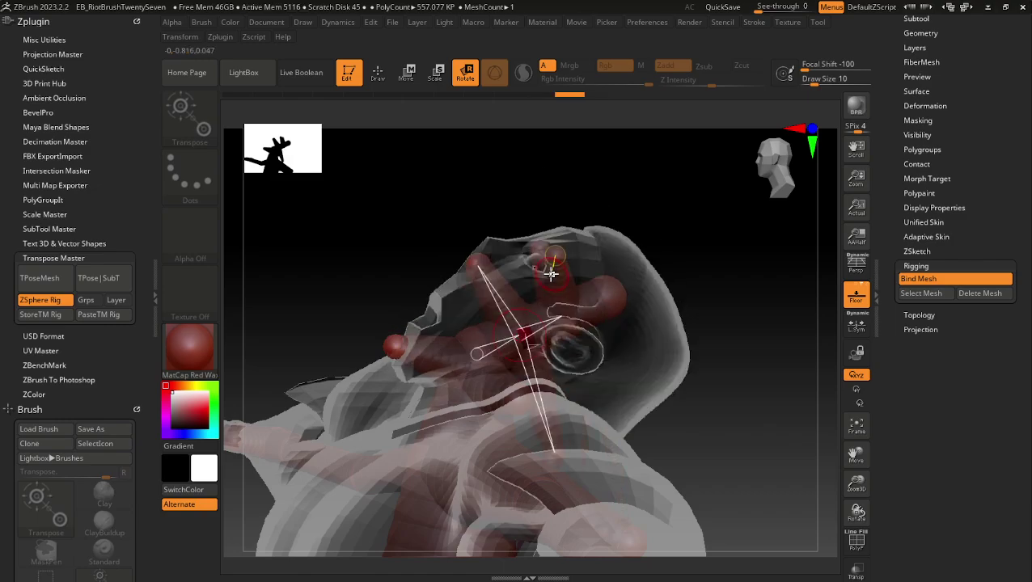
pyautogui.hotkey('ctrl', 'z')
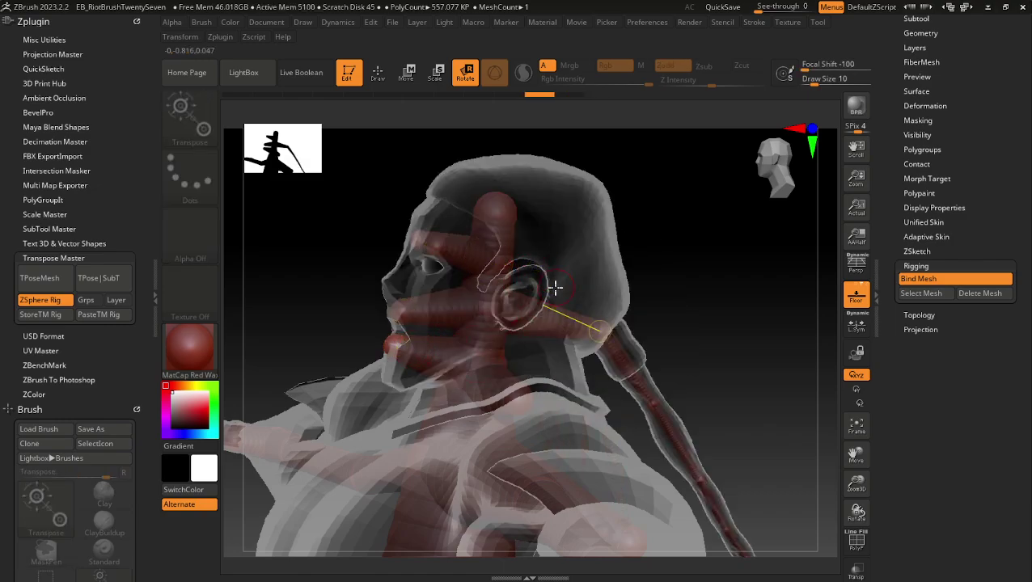
# - Inspect the bone chains of the hanging belt strap and the front and side skirt plates from several angles
pyautogui.moveTo(652, 255); pyautogui.dragTo(627, 260)
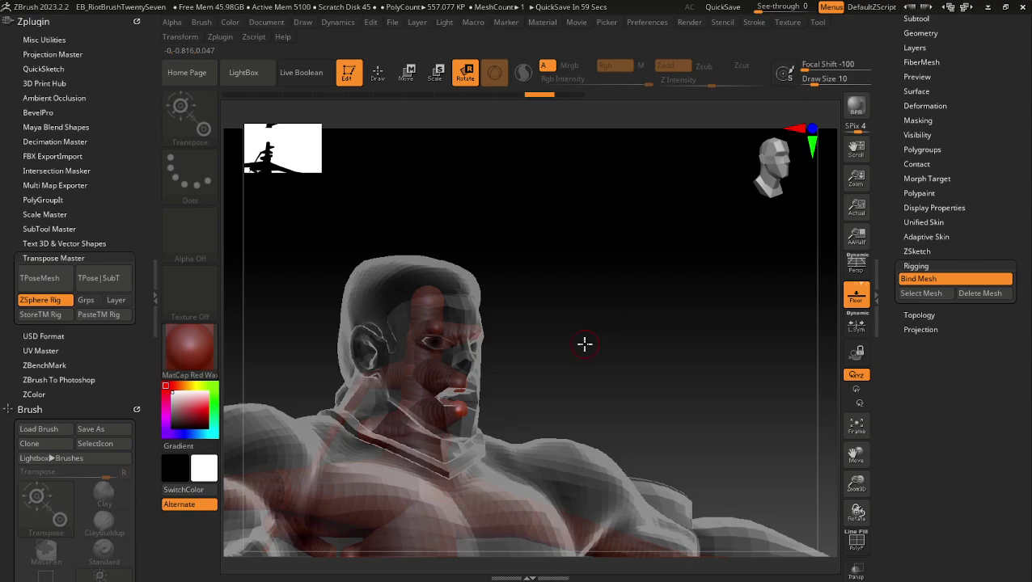
pyautogui.moveTo(575, 374)
pyautogui.keyDown('alt'); pyautogui.mouseDown()
pyautogui.moveTo(606, 356)
pyautogui.moveTo(616, 154)
pyautogui.mouseUp(); pyautogui.keyUp('alt')
pyautogui.keyDown('alt'); pyautogui.moveTo(620, 355); pyautogui.dragTo(618, 213); pyautogui.keyUp('alt')
pyautogui.moveTo(648, 289)
pyautogui.keyDown('alt'); pyautogui.mouseDown()
pyautogui.moveTo(656, 362)
pyautogui.moveTo(638, 371)
pyautogui.moveTo(606, 332)
pyautogui.moveTo(482, 381)
pyautogui.mouseUp(); pyautogui.keyUp('alt')
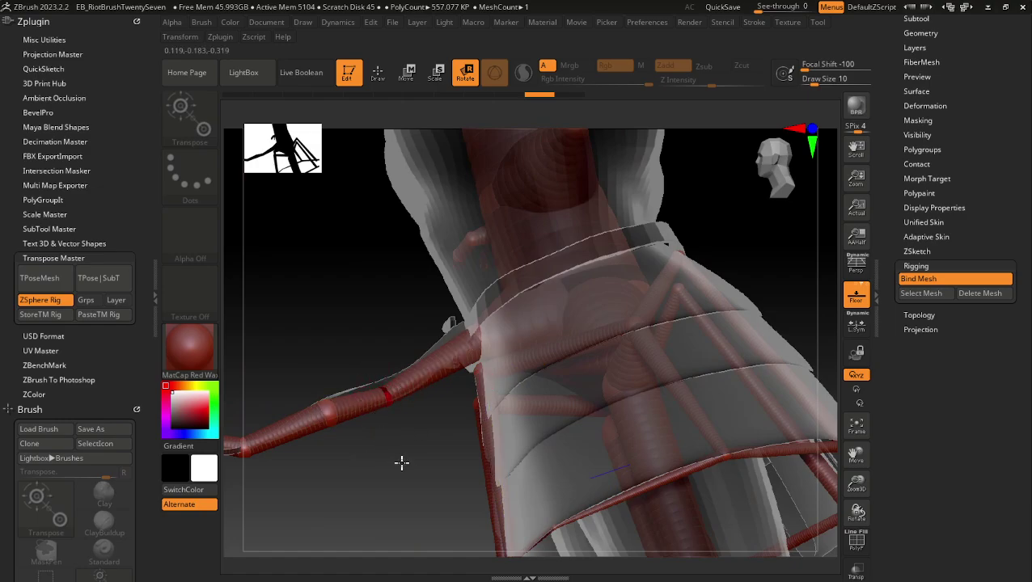
pyautogui.moveTo(433, 491); pyautogui.dragTo(432, 487)
pyautogui.keyDown('alt'); pyautogui.moveTo(346, 316); pyautogui.dragTo(468, 283); pyautogui.keyUp('alt')
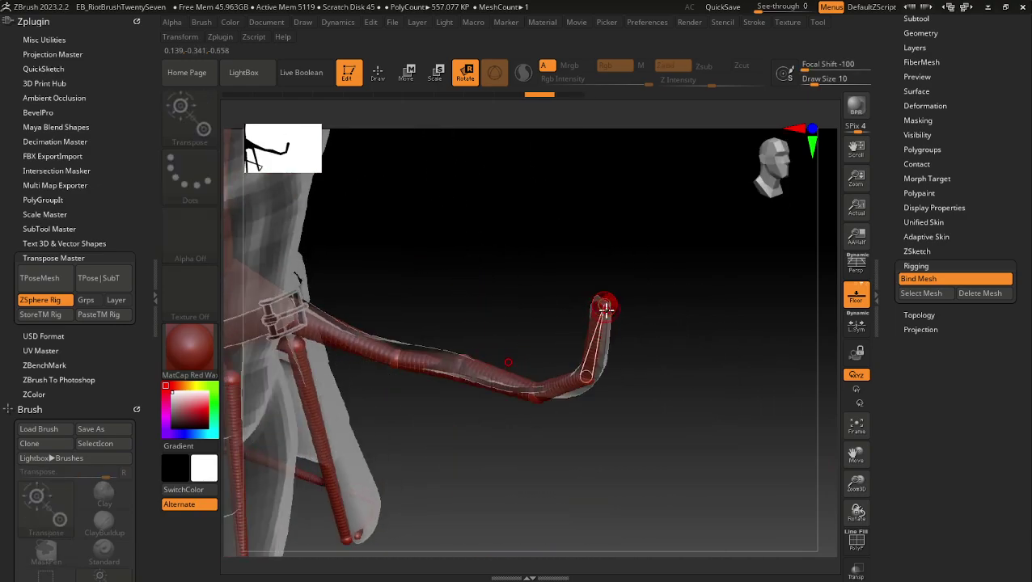
pyautogui.moveTo(589, 340); pyautogui.dragTo(595, 340)
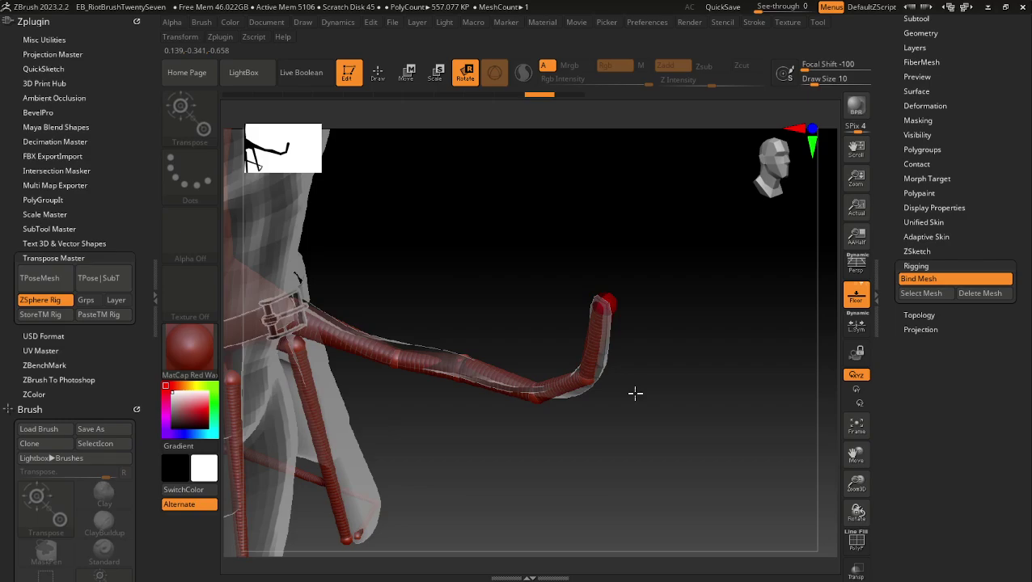
pyautogui.moveTo(681, 469); pyautogui.dragTo(466, 314)
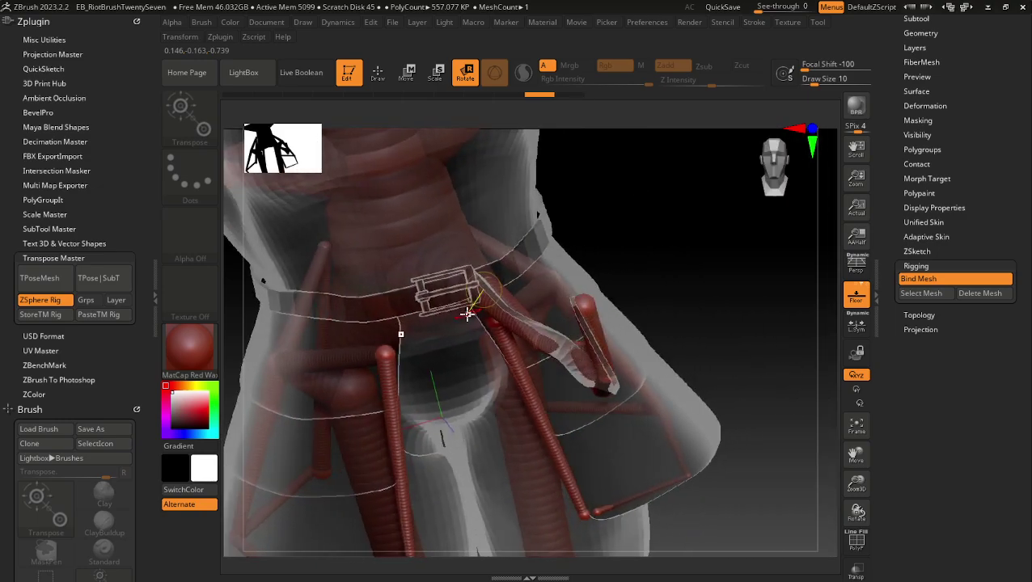
pyautogui.moveTo(643, 254); pyautogui.dragTo(723, 344)
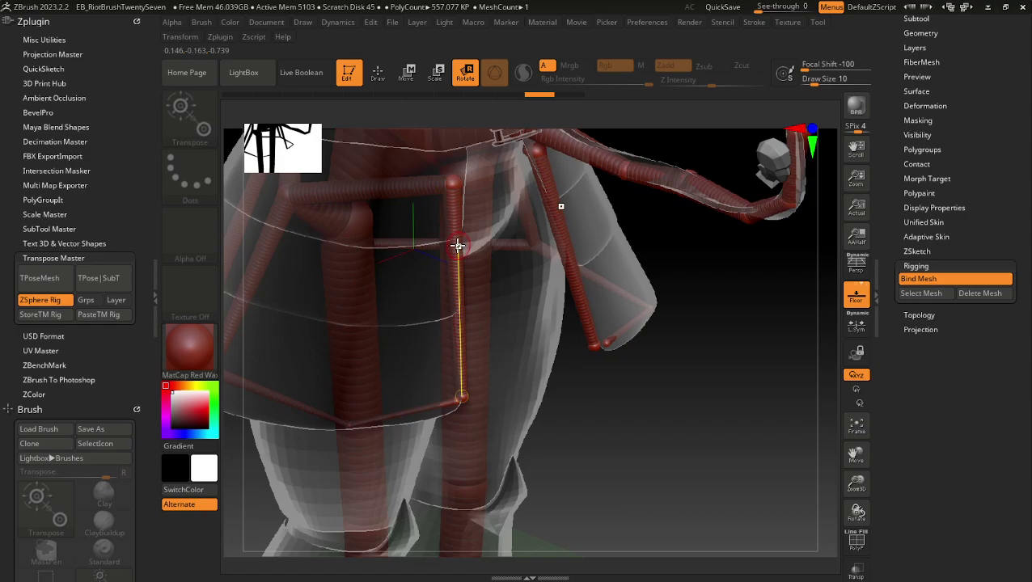
pyautogui.keyDown('alt'); pyautogui.moveTo(490, 349); pyautogui.dragTo(597, 345); pyautogui.keyUp('alt')
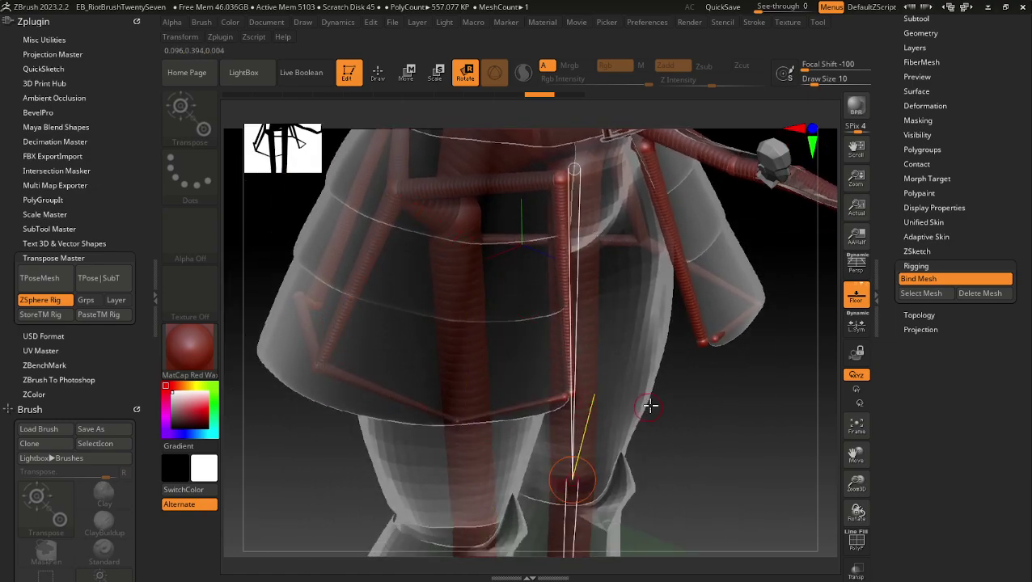
# - Try rotating both thighs from the hips in side view, and undo the leg pose
pyautogui.moveTo(649, 405); pyautogui.dragTo(482, 406)
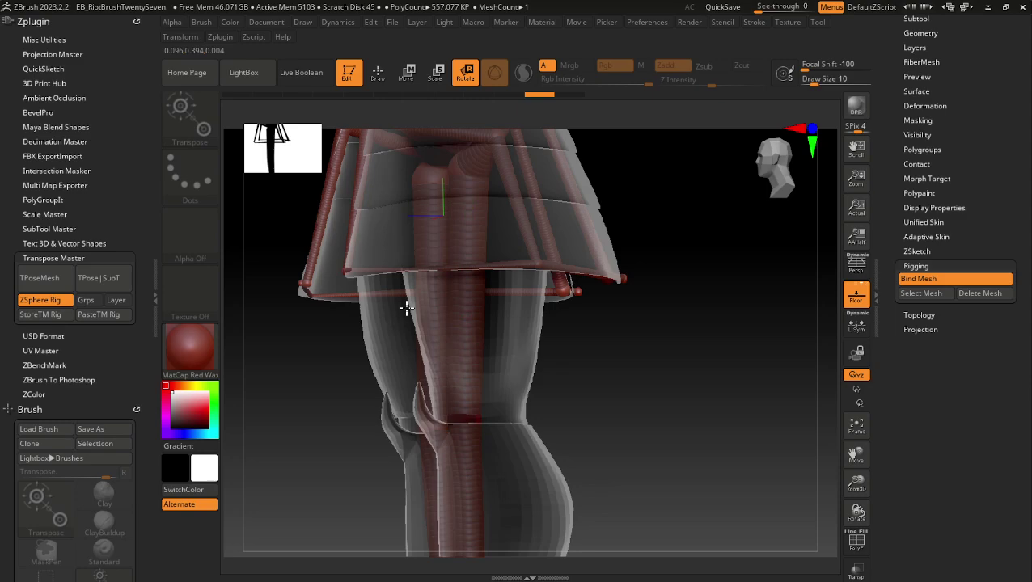
pyautogui.moveTo(406, 307); pyautogui.dragTo(372, 301)
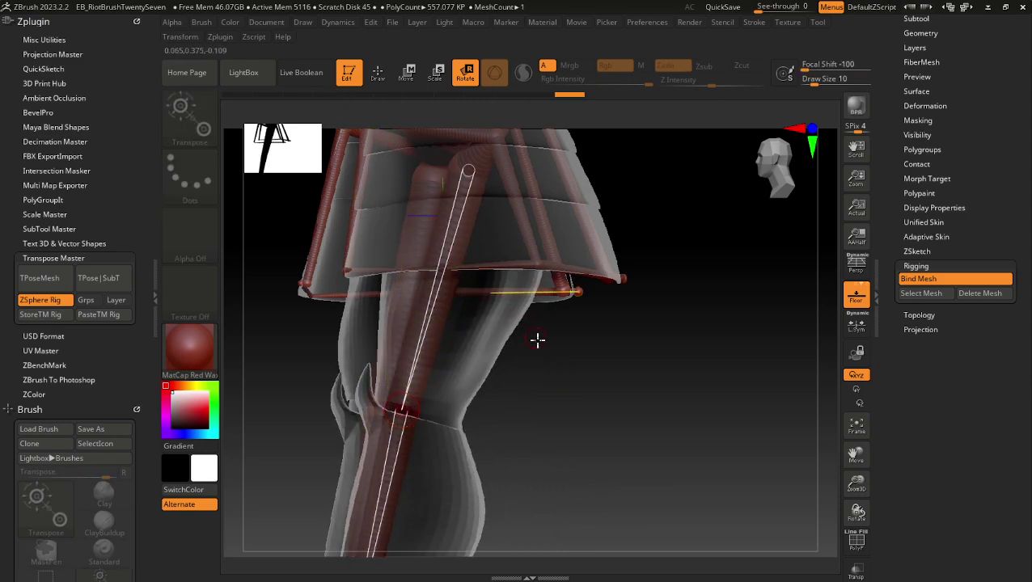
pyautogui.hotkey('ctrl', 'z')
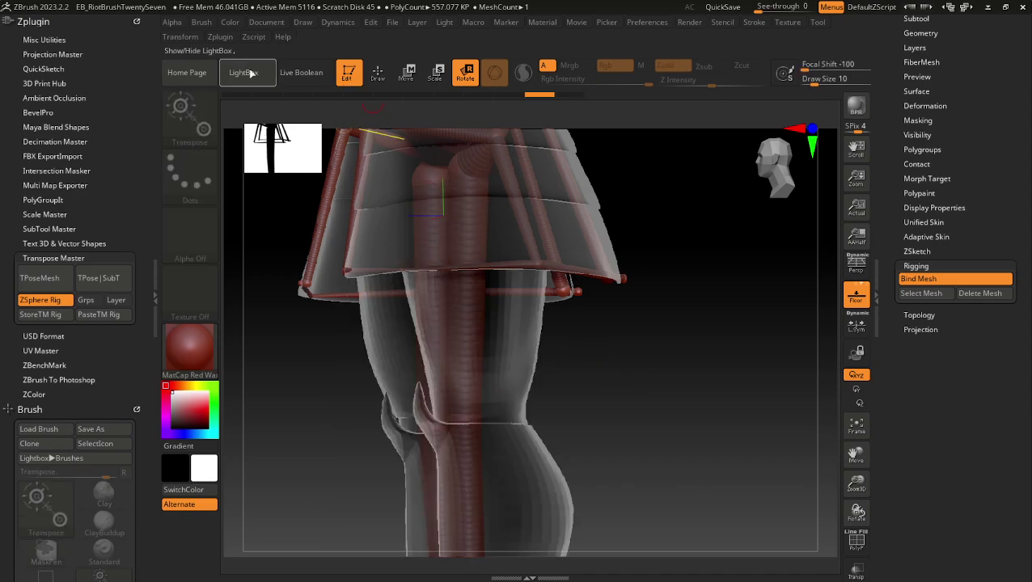
# - Deactivate symmetry, try rotating a single leg on its own from side view, and undo the leg rotations
pyautogui.click(199, 41)
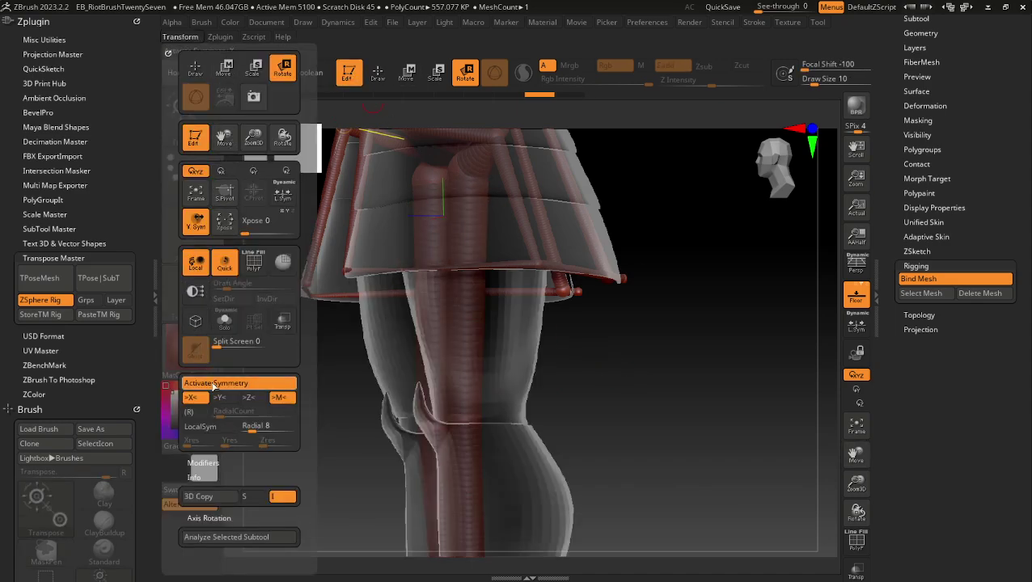
pyautogui.click(469, 378)
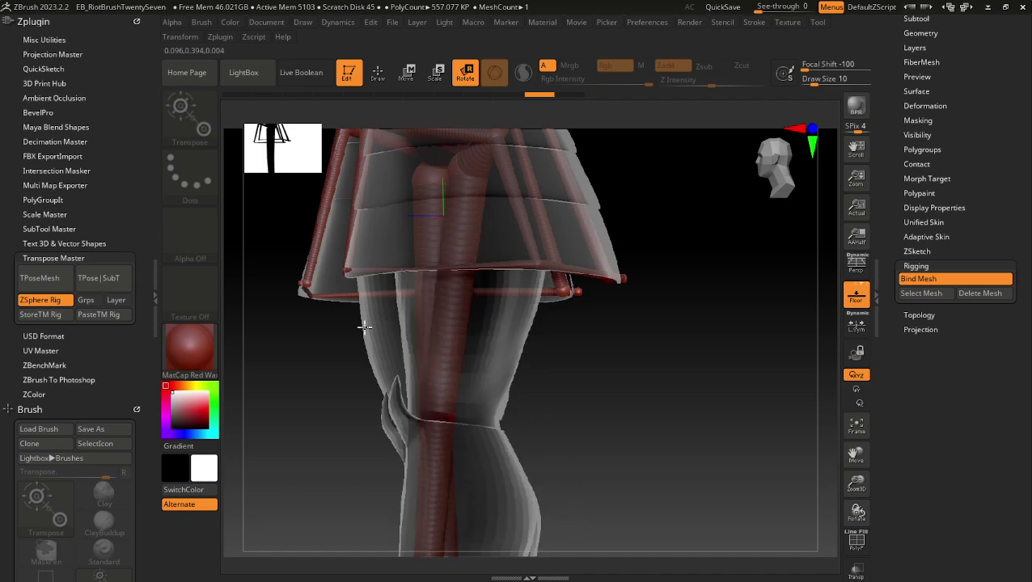
pyautogui.moveTo(597, 356); pyautogui.dragTo(670, 304)
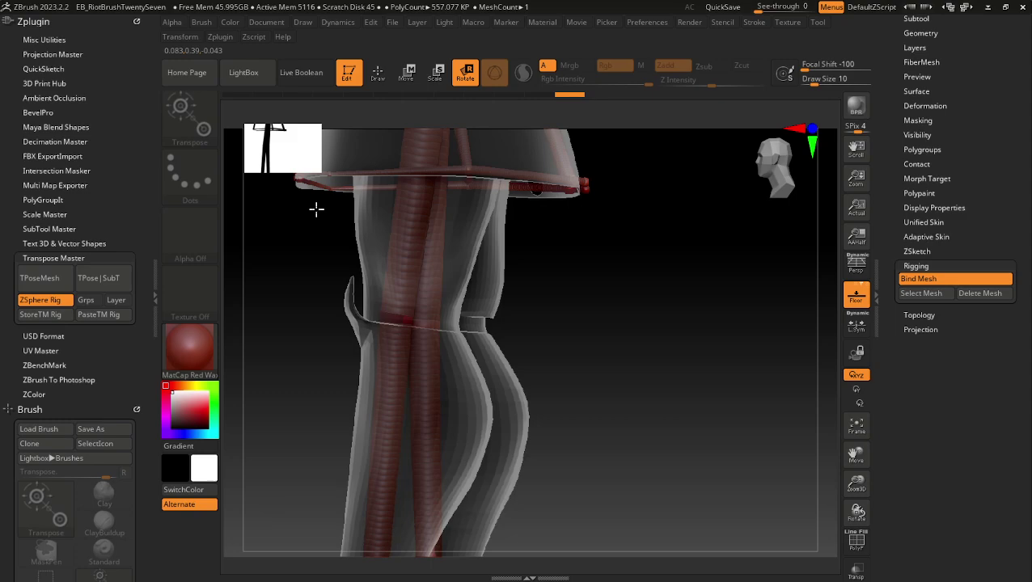
pyautogui.moveTo(316, 210)
pyautogui.mouseDown()
pyautogui.moveTo(541, 239)
pyautogui.moveTo(666, 406)
pyautogui.moveTo(659, 439)
pyautogui.moveTo(624, 256)
pyautogui.mouseUp()
pyautogui.hotkey('ctrl', 'z')
pyautogui.hotkey('ctrl', 'z')
# - Try rotating one foot downward from its ankle joint, and undo the rotation
pyautogui.keyDown('alt'); pyautogui.moveTo(627, 359); pyautogui.dragTo(618, 265); pyautogui.keyUp('alt')
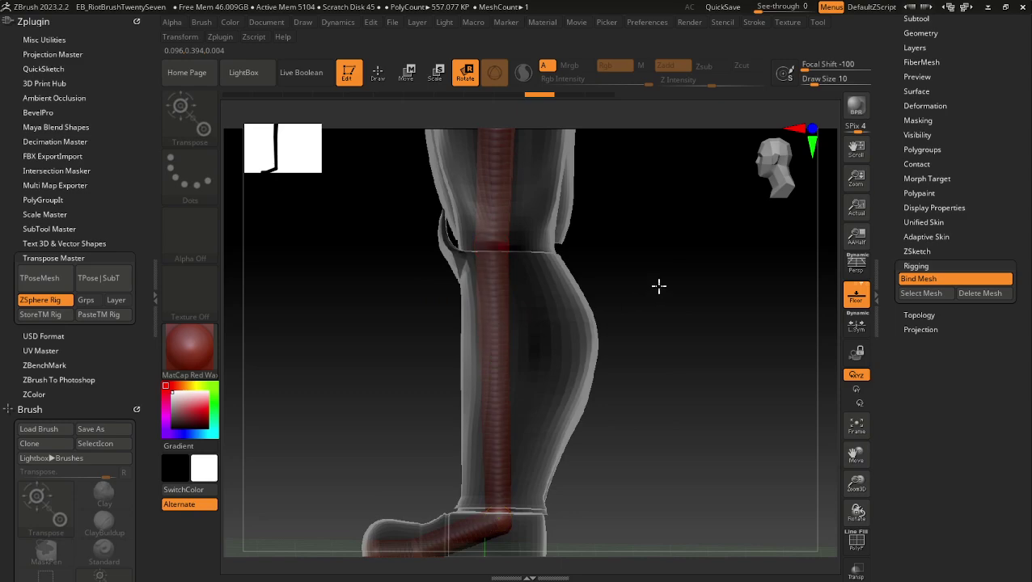
pyautogui.moveTo(689, 263); pyautogui.dragTo(781, 154)
pyautogui.moveTo(674, 191)
pyautogui.keyDown('alt'); pyautogui.mouseDown()
pyautogui.moveTo(607, 293)
pyautogui.moveTo(650, 276)
pyautogui.moveTo(567, 293)
pyautogui.moveTo(530, 277)
pyautogui.moveTo(684, 323)
pyautogui.moveTo(680, 267)
pyautogui.moveTo(731, 292)
pyautogui.moveTo(712, 320)
pyautogui.moveTo(644, 308)
pyautogui.mouseUp(); pyautogui.keyUp('alt')
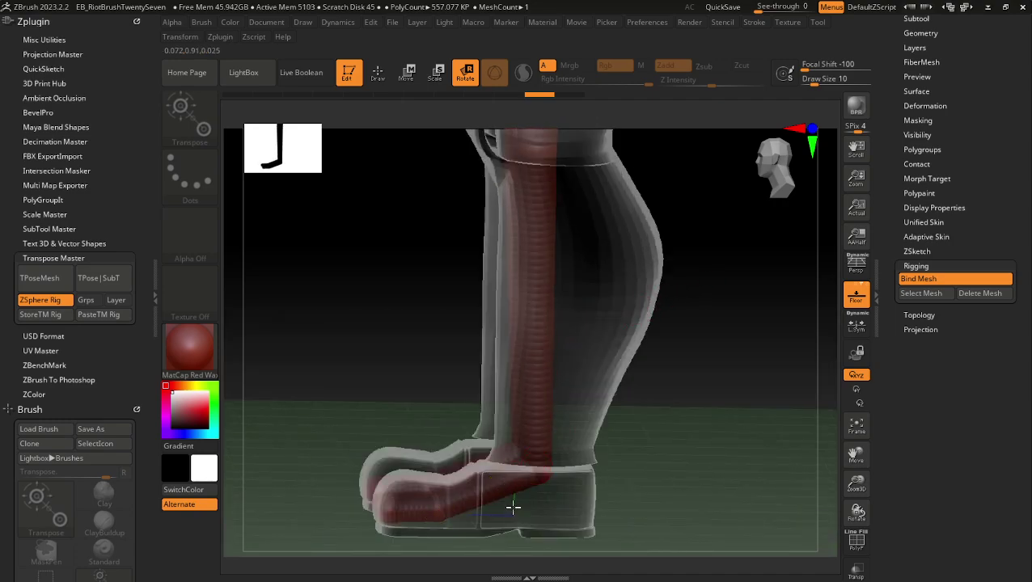
pyautogui.moveTo(539, 551); pyautogui.dragTo(538, 541)
pyautogui.keyDown('alt'); pyautogui.moveTo(666, 411); pyautogui.dragTo(679, 307); pyautogui.keyUp('alt')
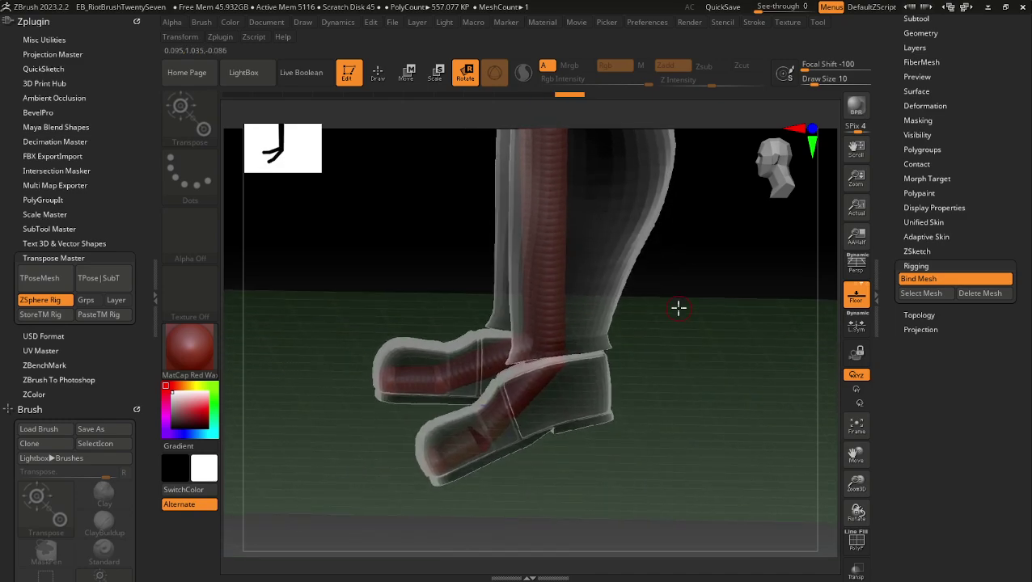
pyautogui.hotkey('ctrl', 'z')
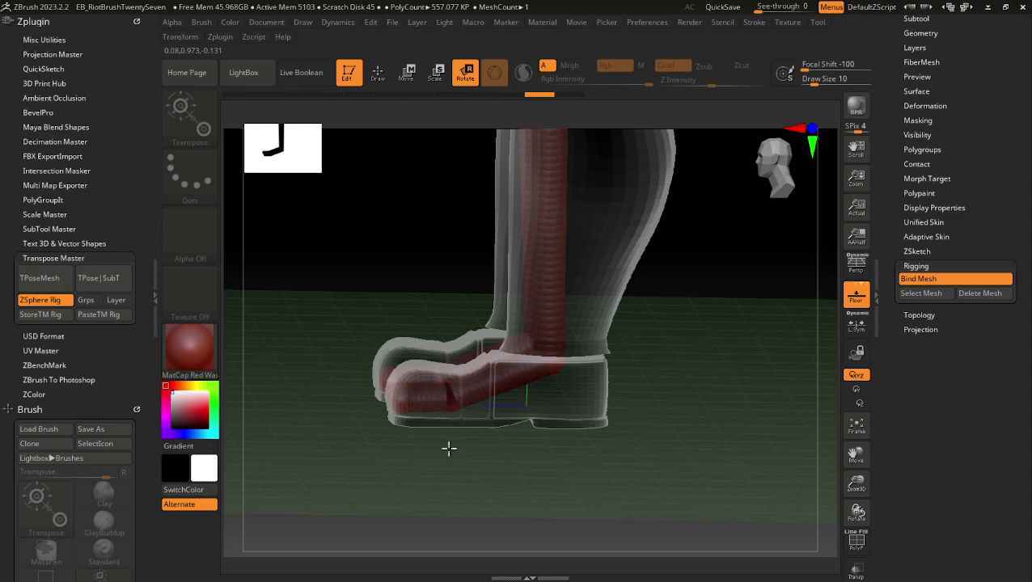
# - Try bending the toes of the near boot down and up from the ball joint, and undo each bend
pyautogui.moveTo(456, 459); pyautogui.dragTo(460, 469)
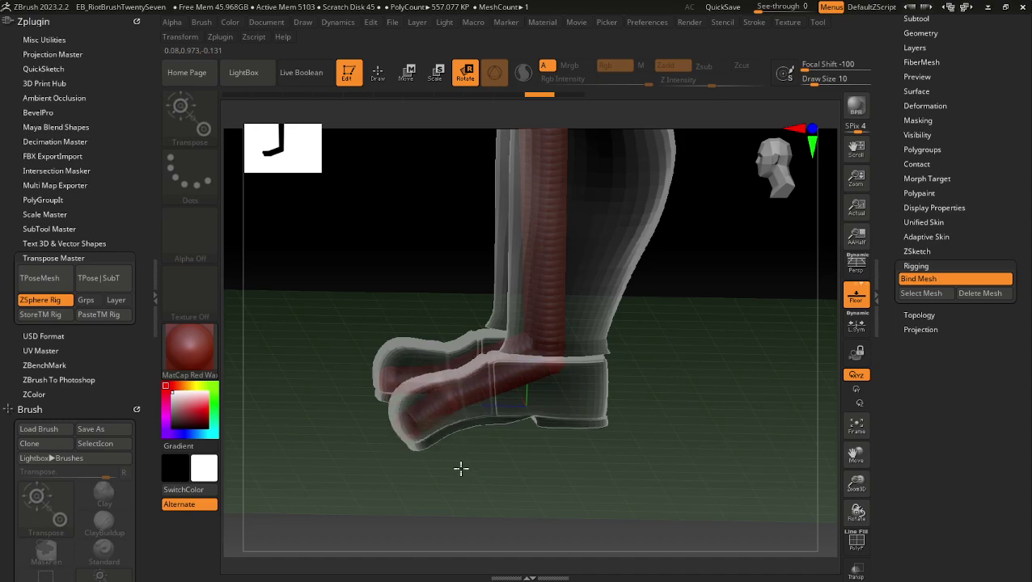
pyautogui.hotkey('ctrl', 'z')
pyautogui.hotkey('ctrl', 'z')
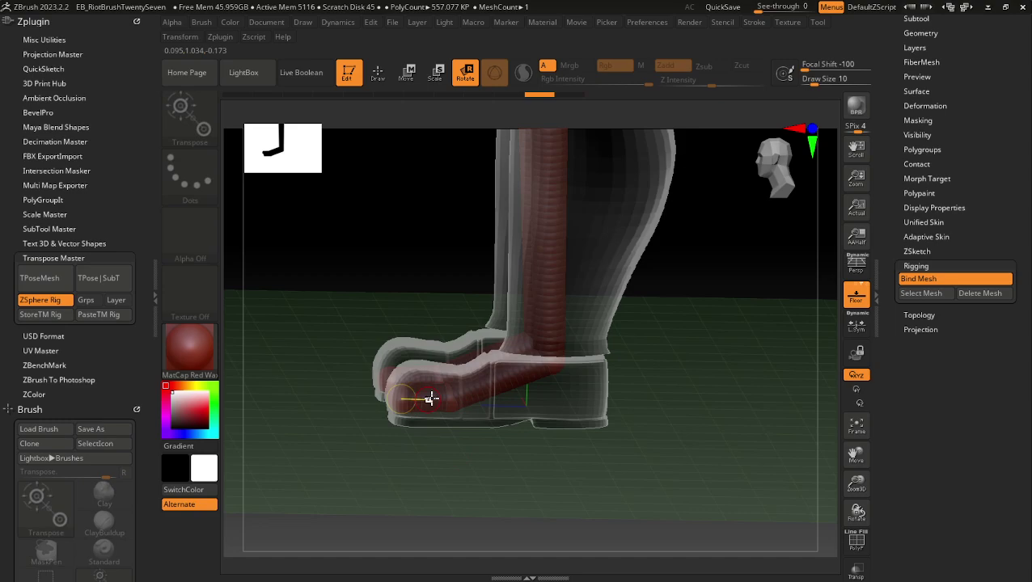
pyautogui.moveTo(433, 398); pyautogui.dragTo(449, 398)
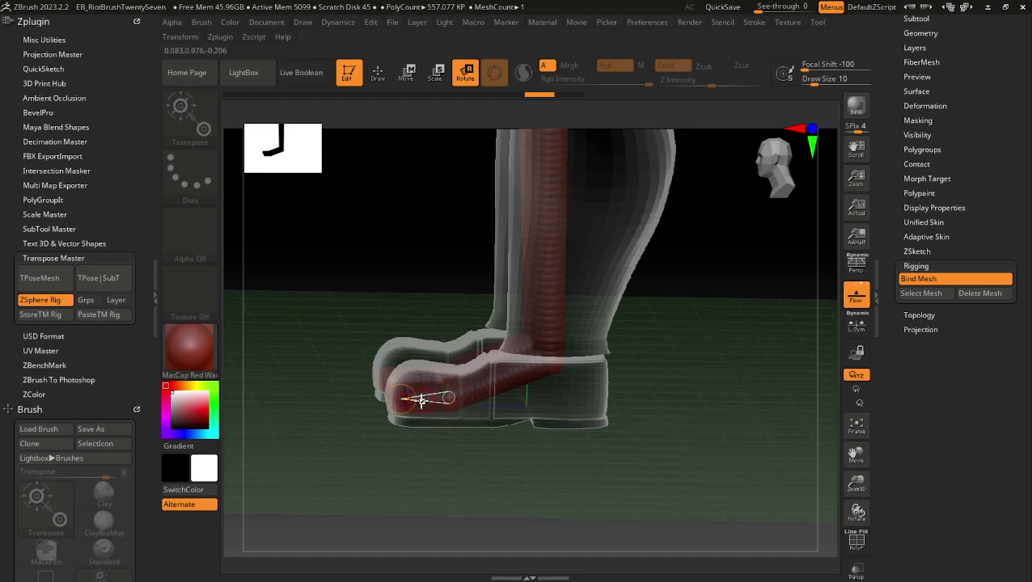
pyautogui.click(426, 369)
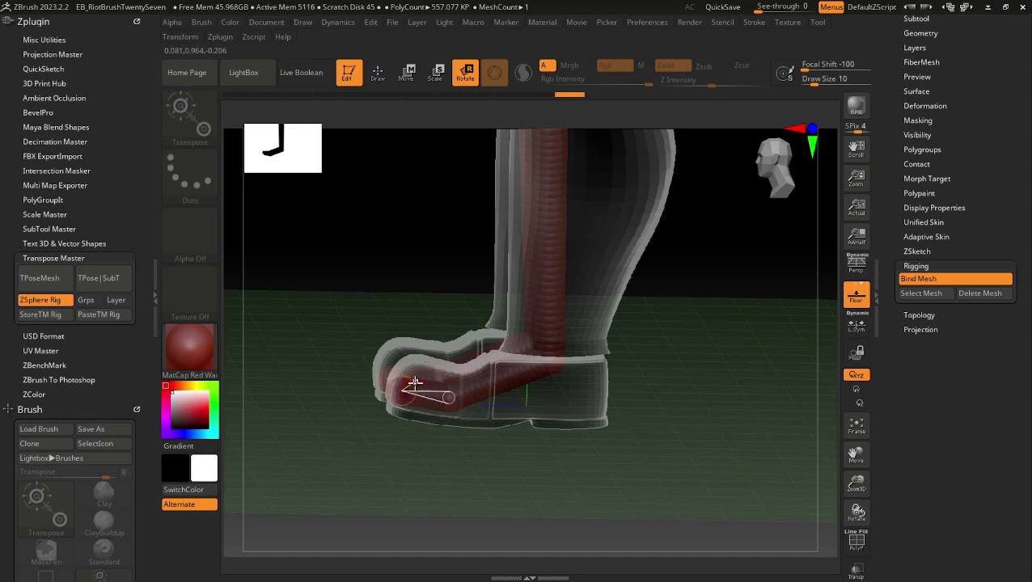
pyautogui.hotkey('ctrl', 'z')
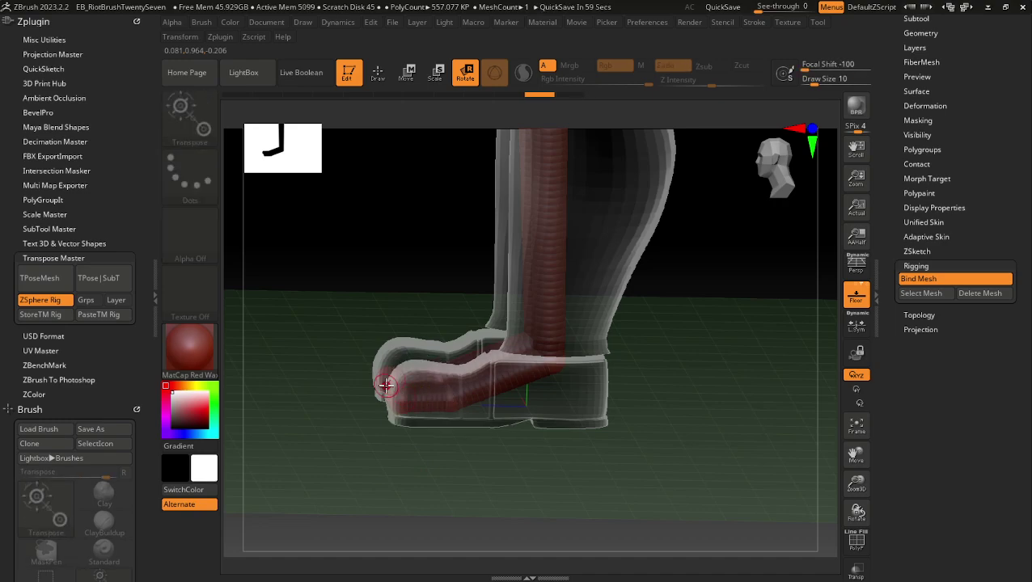
# - Try leaning the chest and arms sideways from the mid-spine joint in a three-quarter front view, and undo the pose
pyautogui.keyDown('ctrl'); pyautogui.moveTo(380, 387); pyautogui.dragTo(354, 365, button='right'); pyautogui.keyUp('ctrl')
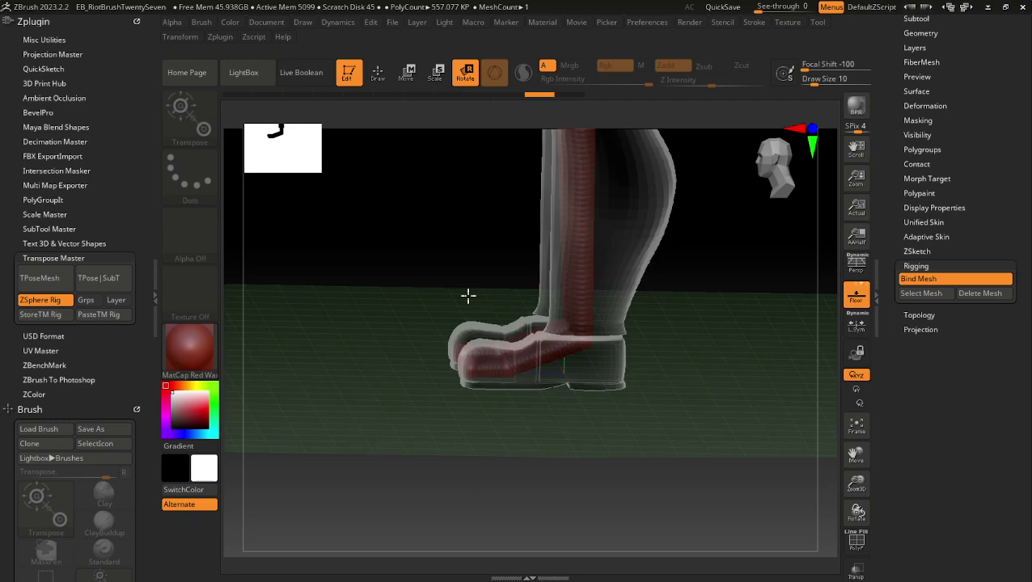
pyautogui.keyDown('alt'); pyautogui.moveTo(468, 296); pyautogui.dragTo(465, 436); pyautogui.keyUp('alt')
pyautogui.keyDown('alt'); pyautogui.moveTo(449, 245); pyautogui.dragTo(442, 394); pyautogui.keyUp('alt')
pyautogui.moveTo(767, 172); pyautogui.dragTo(780, 169)
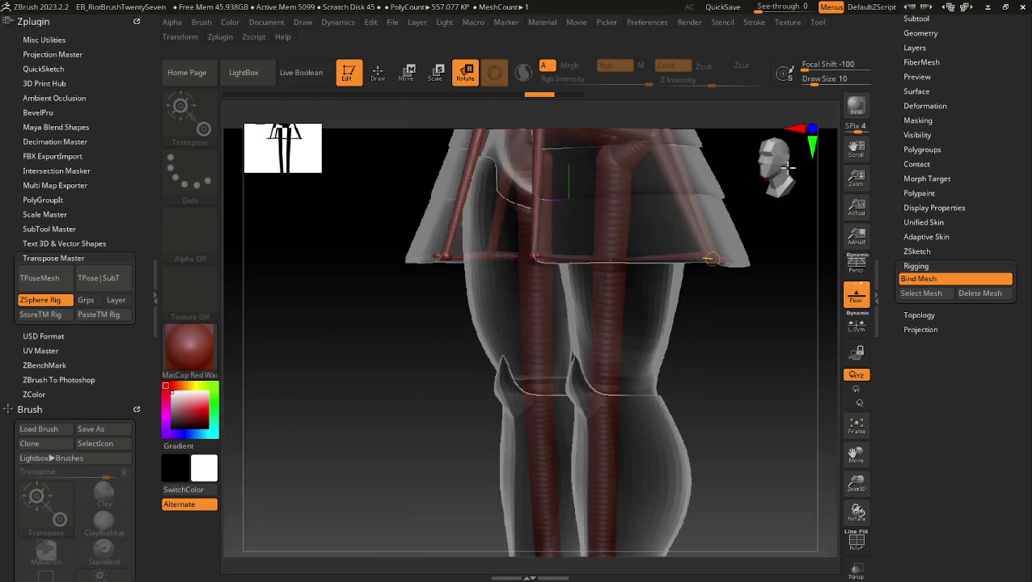
pyautogui.click(789, 166)
pyautogui.keyDown('alt'); pyautogui.moveTo(639, 153); pyautogui.dragTo(603, 432); pyautogui.keyUp('alt')
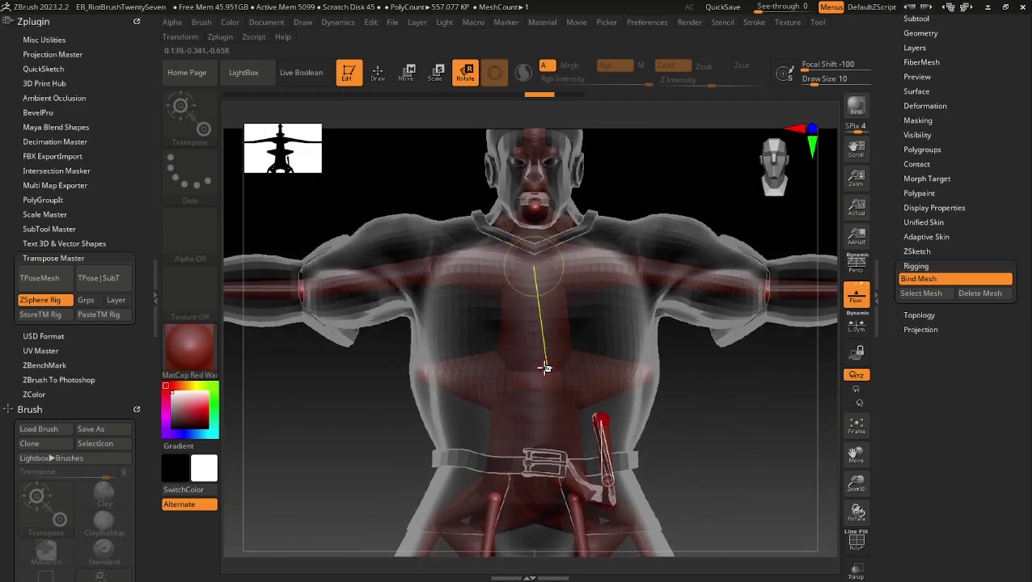
pyautogui.click(531, 383)
pyautogui.moveTo(725, 386); pyautogui.dragTo(749, 393)
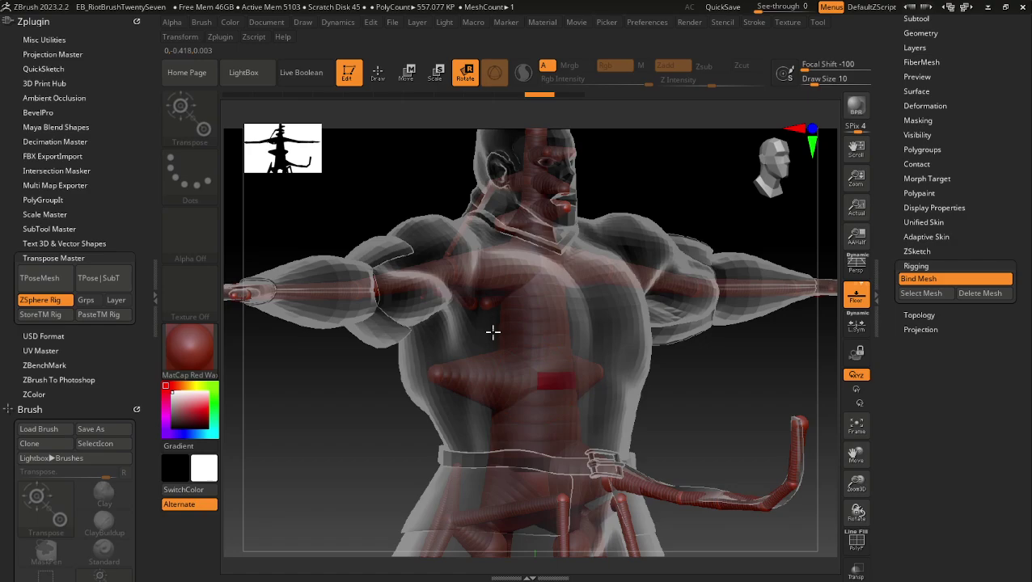
pyautogui.hotkey('ctrl', 'z')
pyautogui.hotkey('ctrl', 'z')
pyautogui.hotkey('ctrl', 'z')
pyautogui.hotkey('ctrl', 'z')
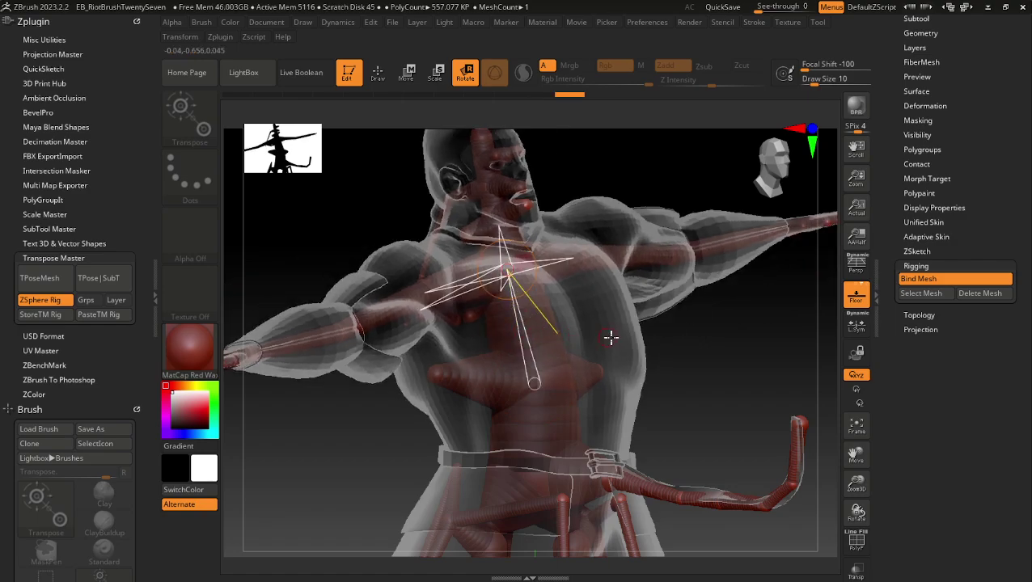
pyautogui.hotkey('ctrl', 'z')
pyautogui.hotkey('ctrl', 'z')
pyautogui.hotkey('ctrl', 'z')
pyautogui.hotkey('ctrl', 'z')
pyautogui.hotkey('ctrl', 'z')
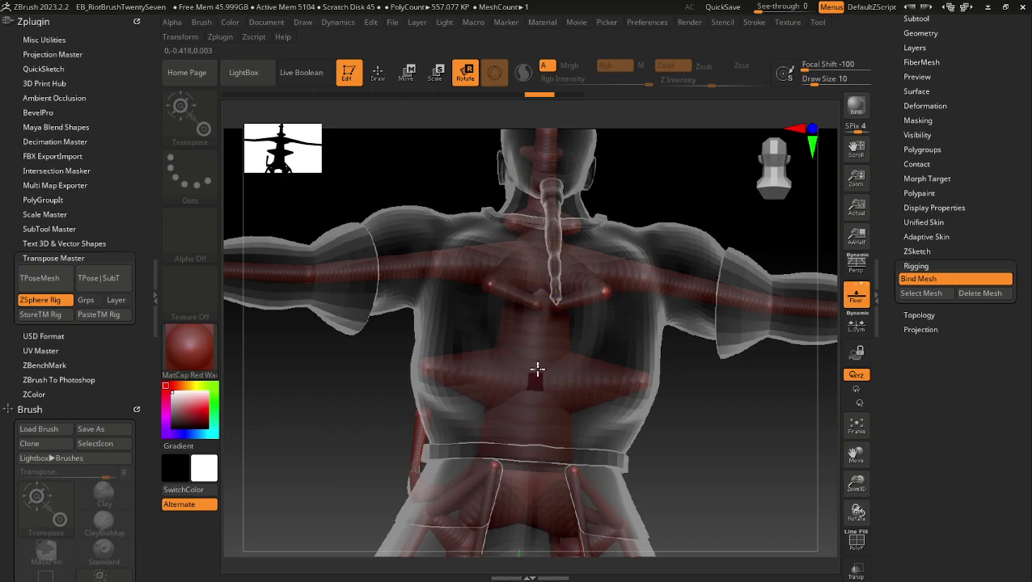
# - Try tilting the upper torso sideways in back view, and undo the tilt
pyautogui.hotkey('ctrl', 'z')
pyautogui.hotkey('ctrl', 'z')
pyautogui.hotkey('ctrl', 'z')
pyautogui.hotkey('ctrl', 'z')
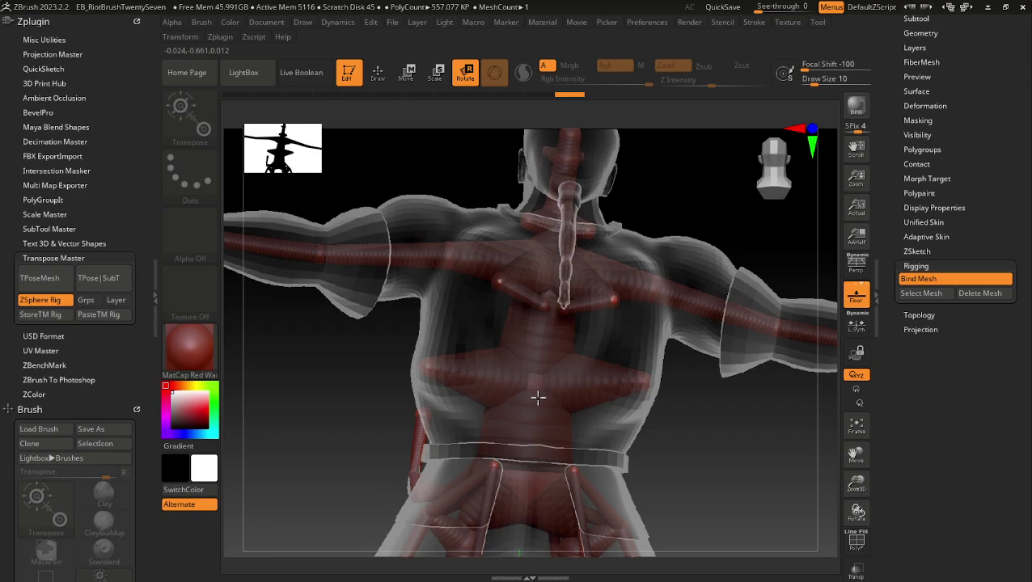
pyautogui.moveTo(535, 415); pyautogui.dragTo(783, 391, button='right')
pyautogui.hotkey('ctrl', 'z')
pyautogui.keyDown('shift'); pyautogui.moveTo(719, 380); pyautogui.dragTo(753, 377, button='right'); pyautogui.keyUp('shift')
pyautogui.hotkey('ctrl', 'z')
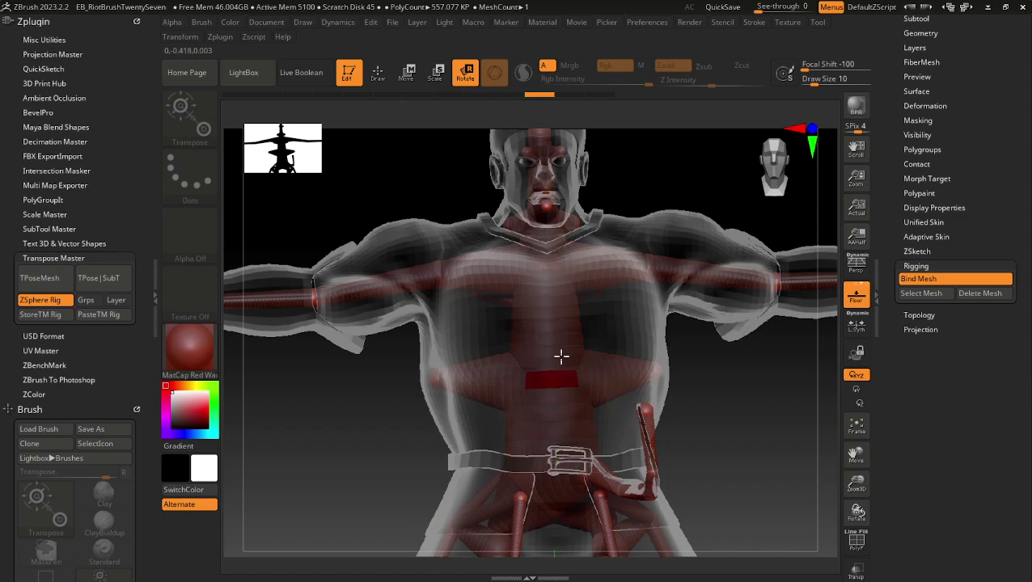
# - Try small rotations of the lower spine bone above the belt from the back and side views
pyautogui.hotkey('ctrl', 'shift', 'z')
pyautogui.moveTo(719, 364)
pyautogui.mouseDown(button='right')
pyautogui.moveTo(640, 355)
pyautogui.moveTo(490, 364)
pyautogui.mouseUp(button='right')
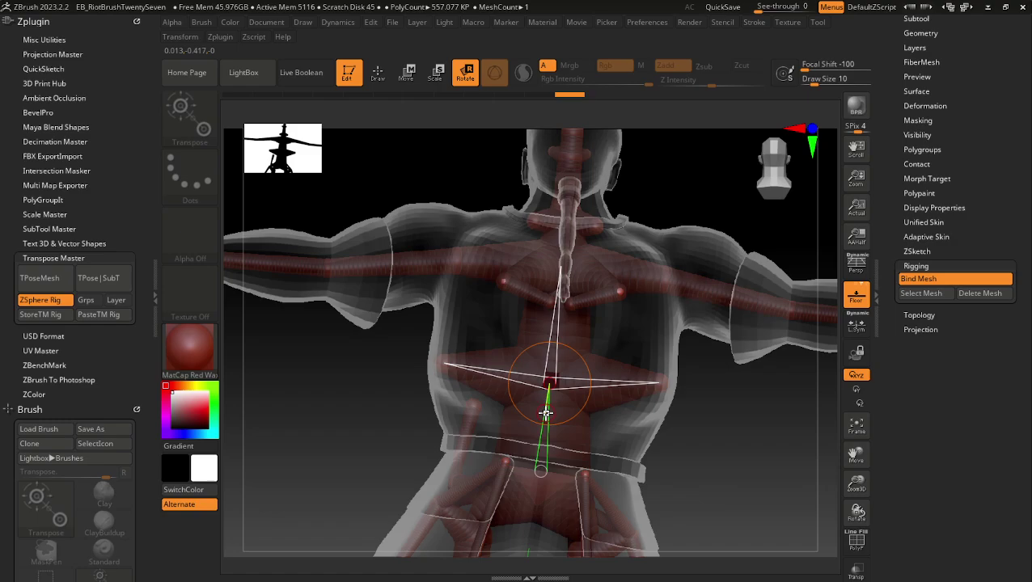
pyautogui.hotkey('ctrl', 'shift', 'z')
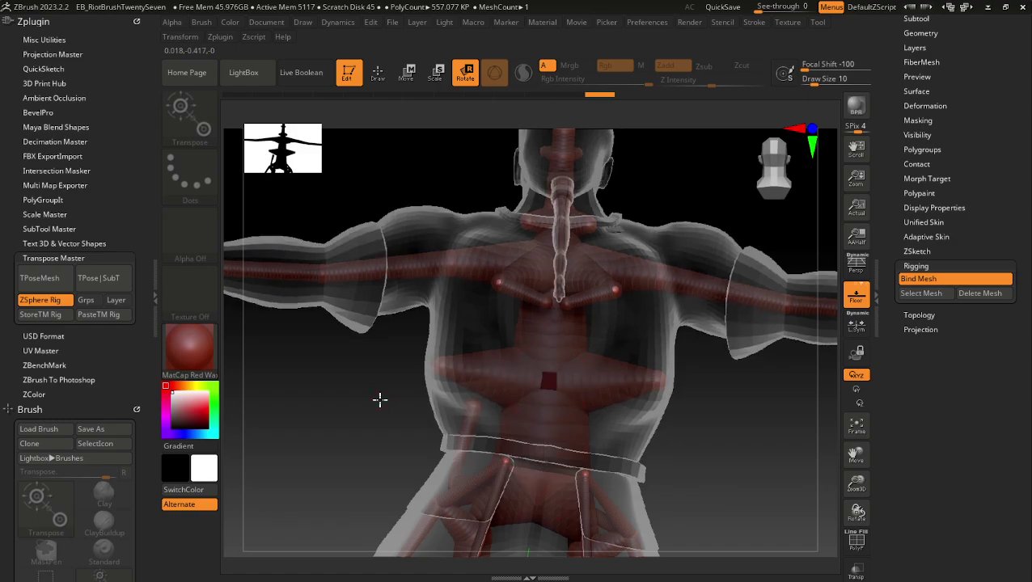
pyautogui.moveTo(381, 401); pyautogui.dragTo(296, 386, button='right')
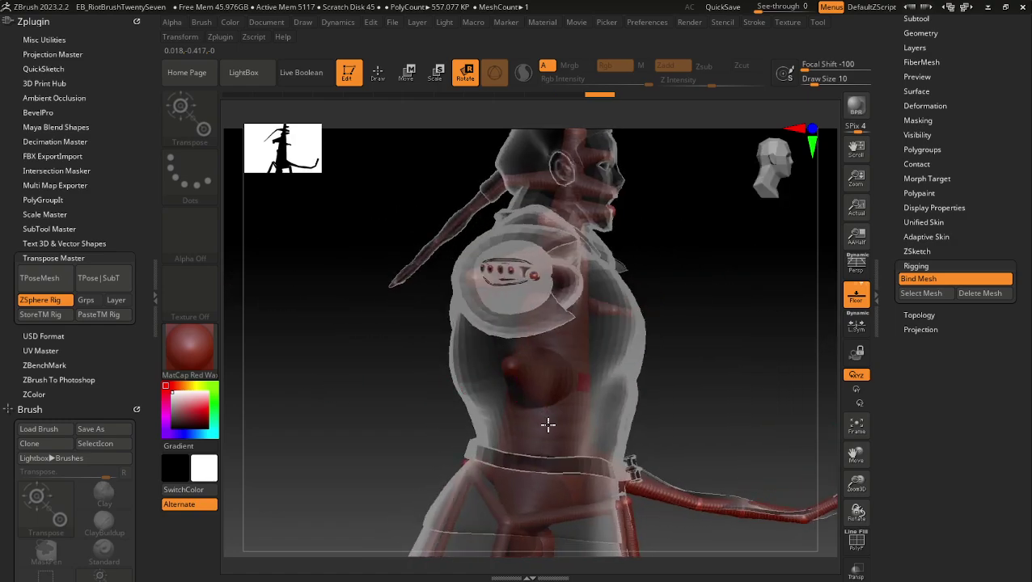
pyautogui.hotkey('ctrl', 'shift', 'z')
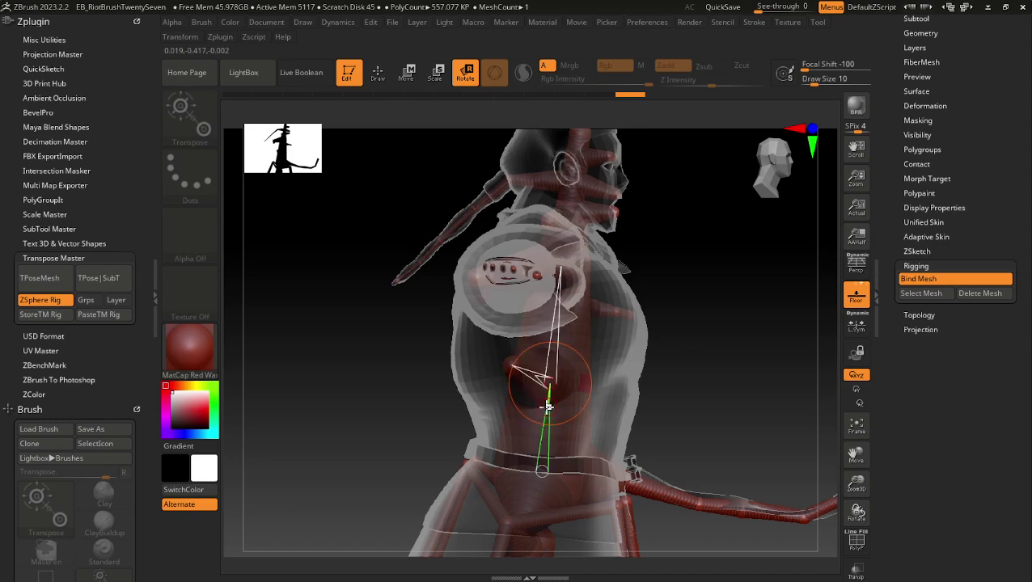
pyautogui.hotkey('ctrl', 'z')
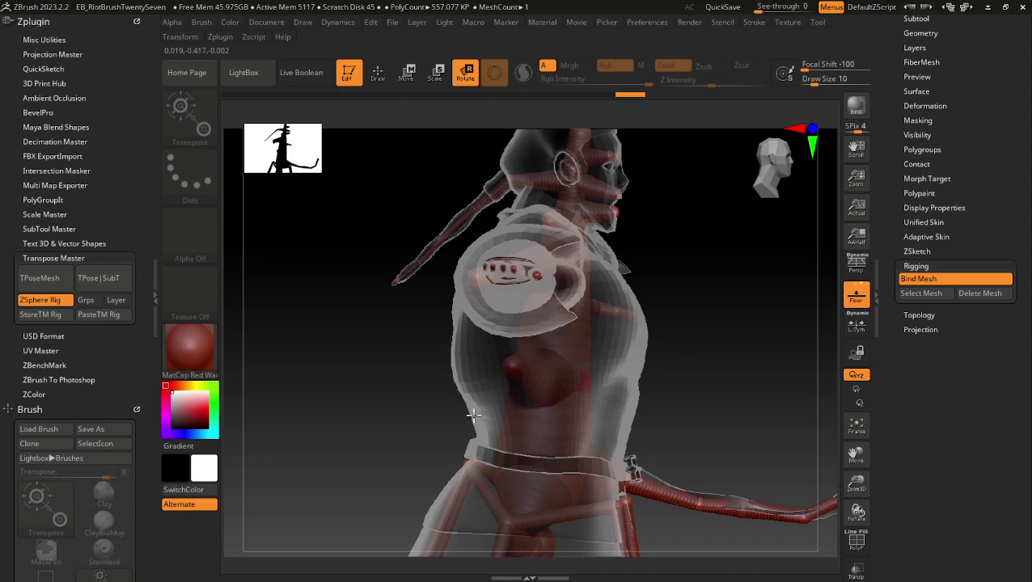
# - Try arching the torso backward in side view by rotating the lower spine and chest joints
pyautogui.moveTo(547, 378); pyautogui.dragTo(515, 382)
pyautogui.hotkey('ctrl', 'shift', 'z')
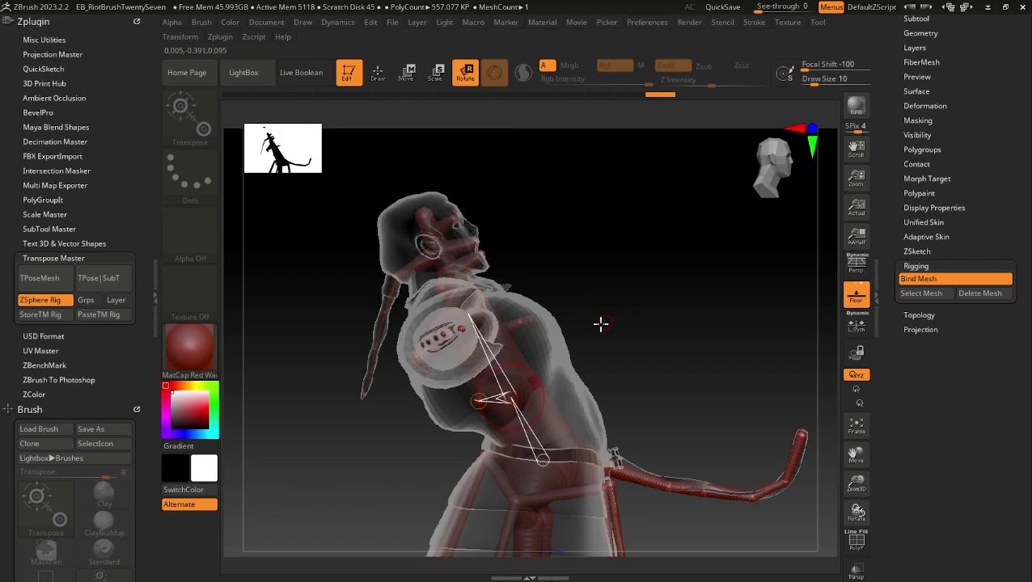
pyautogui.click(481, 353)
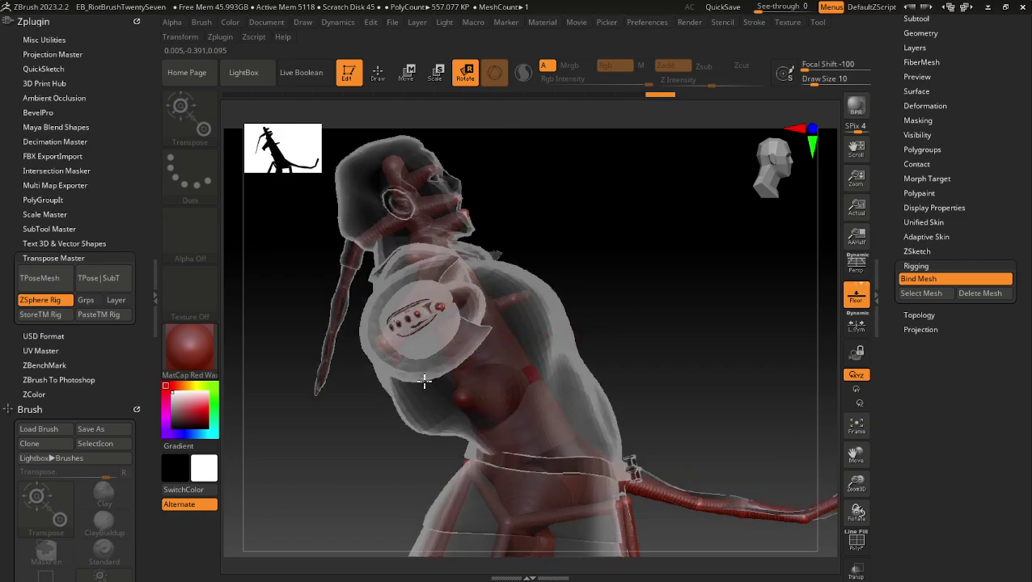
pyautogui.hotkey('ctrl', 'shift', 'z')
pyautogui.hotkey('ctrl', 'shift', 'z')
pyautogui.hotkey('ctrl', 'shift', 'z')
pyautogui.hotkey('ctrl', 'shift', 'z')
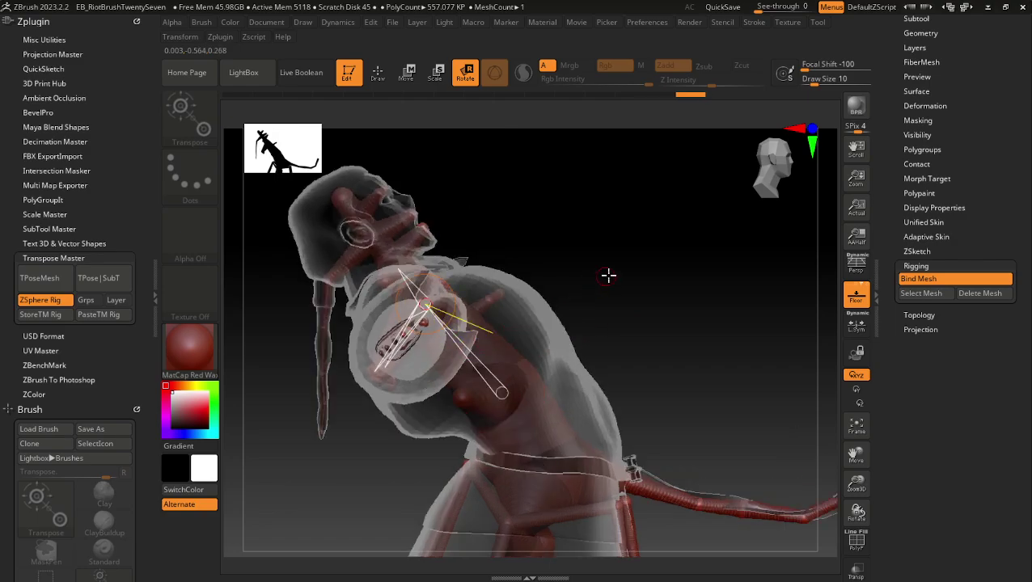
# - Undo the torso bends to return the character to its upright T-pose
pyautogui.hotkey('ctrl', 'z')
pyautogui.hotkey('ctrl', 'z')
pyautogui.hotkey('ctrl', 'z')
pyautogui.hotkey('ctrl', 'z')
pyautogui.hotkey('ctrl', 'z')
pyautogui.hotkey('ctrl', 'z')
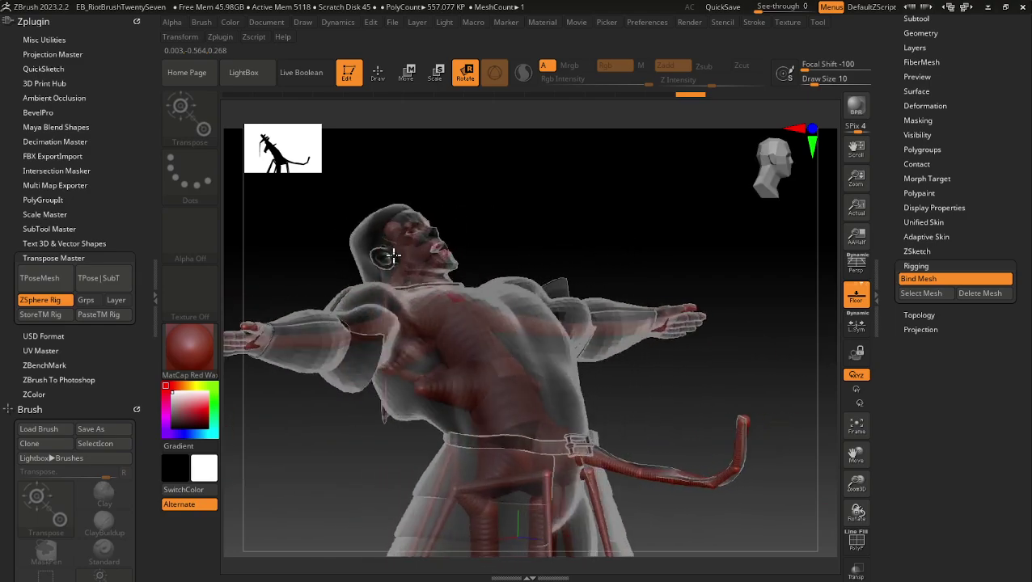
pyautogui.hotkey('ctrl', 'z')
pyautogui.hotkey('ctrl', 'z')
pyautogui.hotkey('ctrl', 'z')
pyautogui.hotkey('ctrl', 'z')
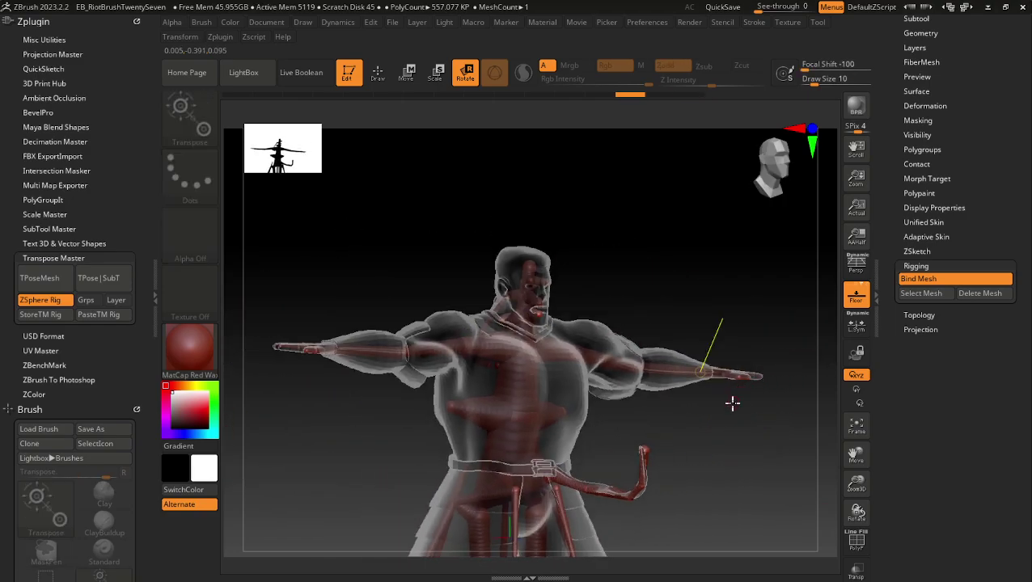
pyautogui.hotkey('ctrl', 'shift', 'z')
pyautogui.hotkey('ctrl', 'shift', 'z')
pyautogui.hotkey('ctrl', 'shift', 'z')
pyautogui.hotkey('ctrl', 'shift', 'z')
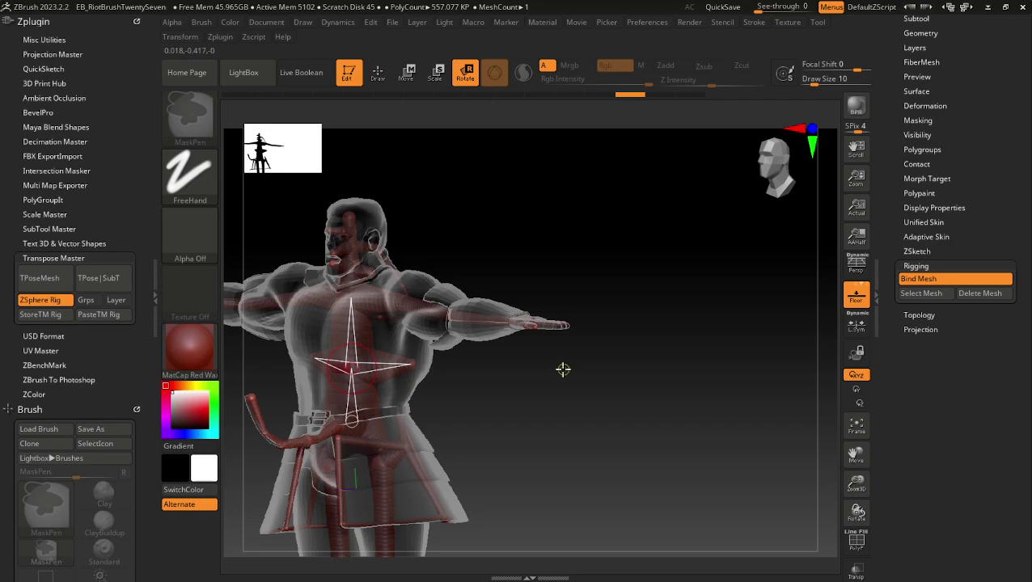
pyautogui.hotkey('ctrl', 'z')
pyautogui.hotkey('ctrl', 'z')
pyautogui.hotkey('ctrl', 'z')
# - Unbind the mesh from the ZSphere rig, bind it again, and check the legs and upper body from several angles
pyautogui.moveTo(567, 369)
pyautogui.mouseDown()
pyautogui.moveTo(597, 369)
pyautogui.moveTo(622, 283)
pyautogui.moveTo(678, 300)
pyautogui.mouseUp()
pyautogui.click(921, 280)
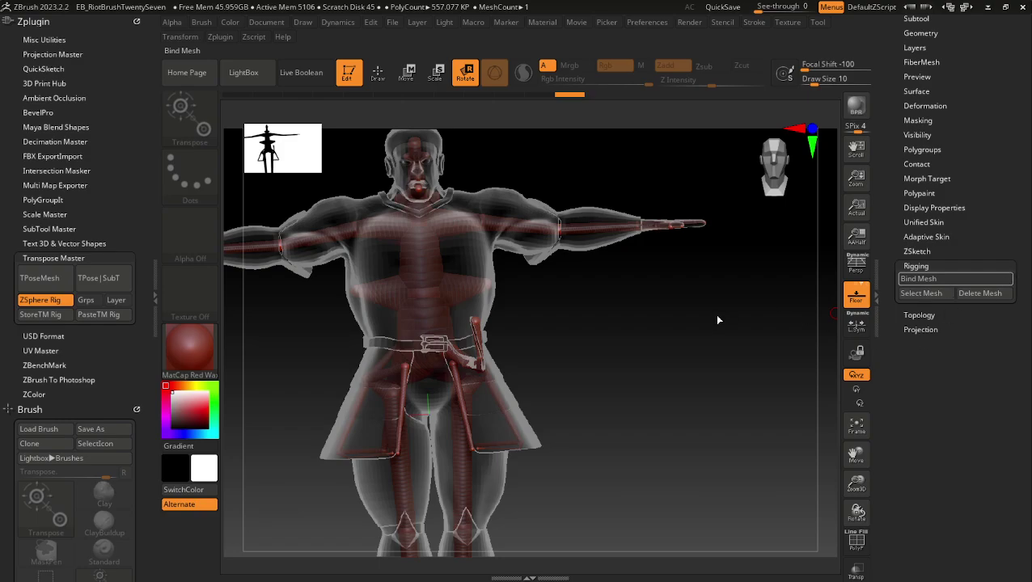
pyautogui.moveTo(717, 317); pyautogui.dragTo(721, 216)
pyautogui.keyDown('alt'); pyautogui.moveTo(712, 295); pyautogui.dragTo(727, 212); pyautogui.keyUp('alt')
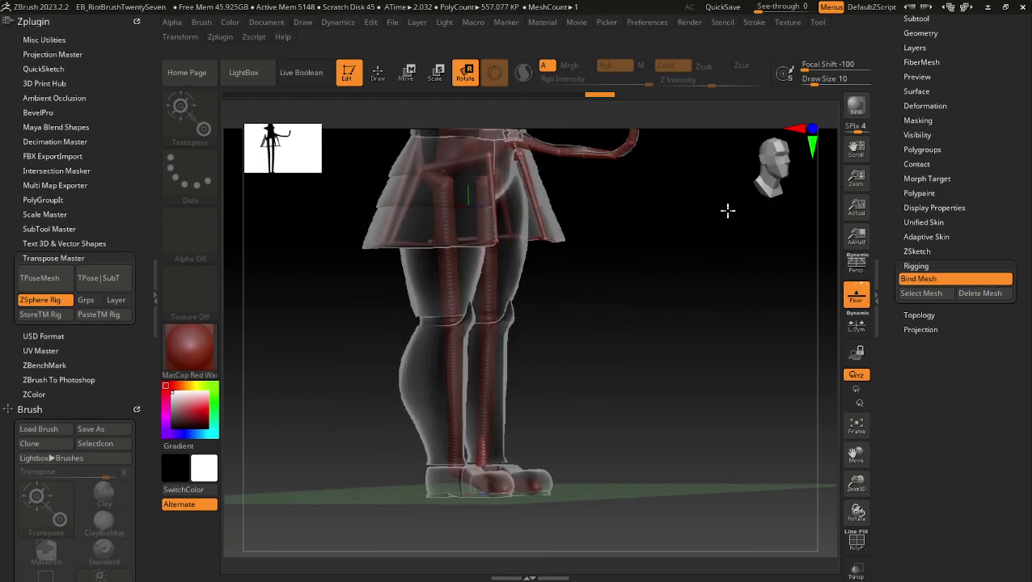
pyautogui.hotkey('ctrl', 'z')
pyautogui.hotkey('ctrl', 'z')
pyautogui.hotkey('ctrl', 'z')
pyautogui.hotkey('ctrl', 'z')
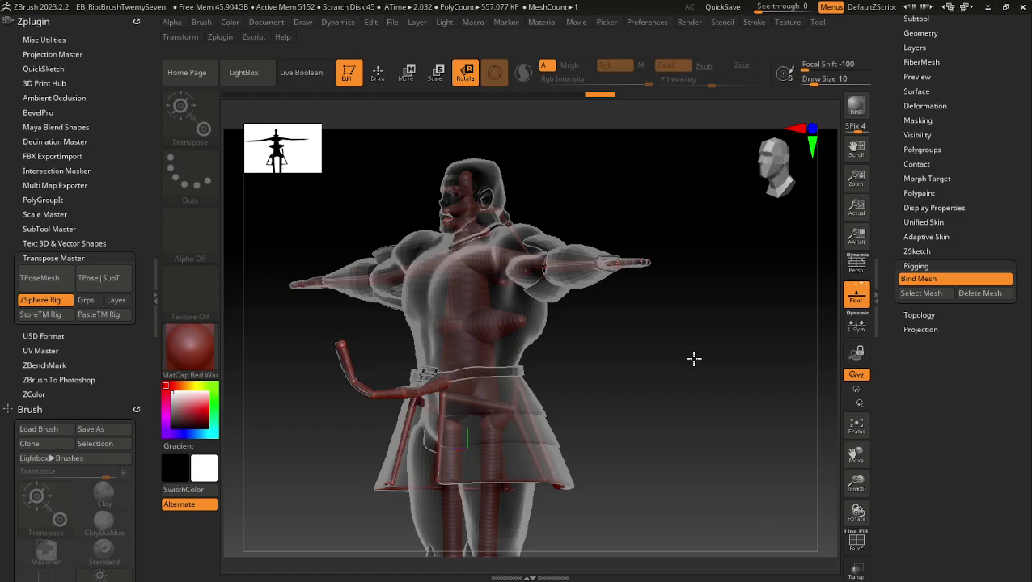
pyautogui.moveTo(693, 358); pyautogui.dragTo(661, 366)
pyautogui.moveTo(622, 321); pyautogui.dragTo(650, 359)
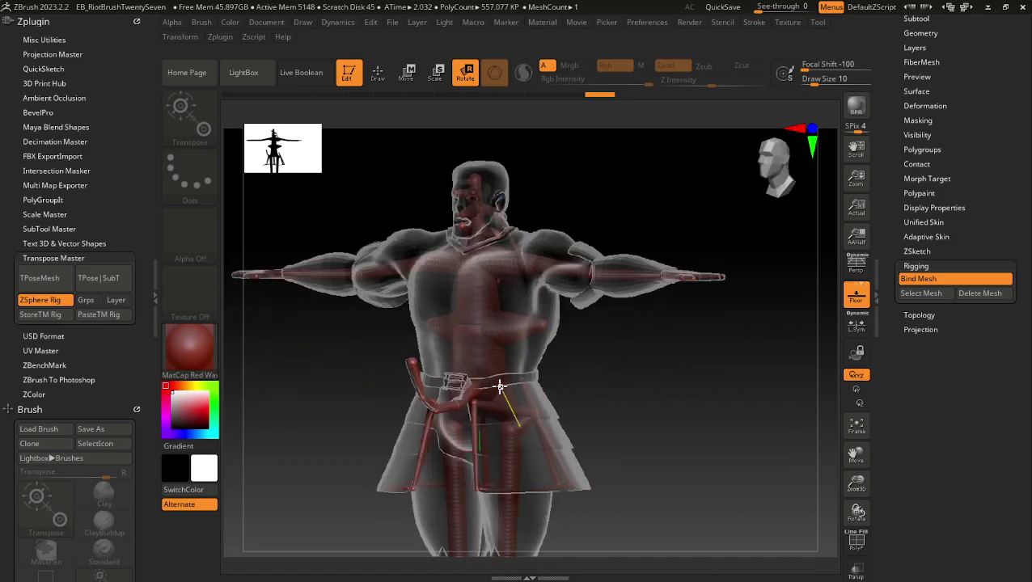
# - Examine the rebound rig through the torso, belt and skirt armor from angled and straight front views
pyautogui.moveTo(597, 408); pyautogui.dragTo(657, 397)
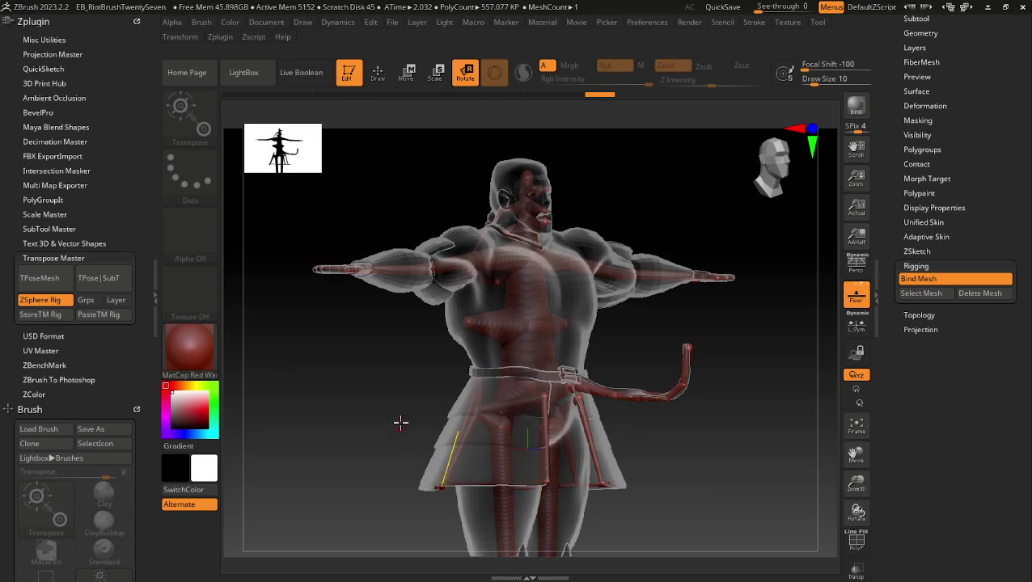
pyautogui.moveTo(400, 423); pyautogui.dragTo(394, 397)
pyautogui.keyDown('alt'); pyautogui.moveTo(785, 389); pyautogui.dragTo(698, 391); pyautogui.keyUp('alt')
pyautogui.click(781, 169)
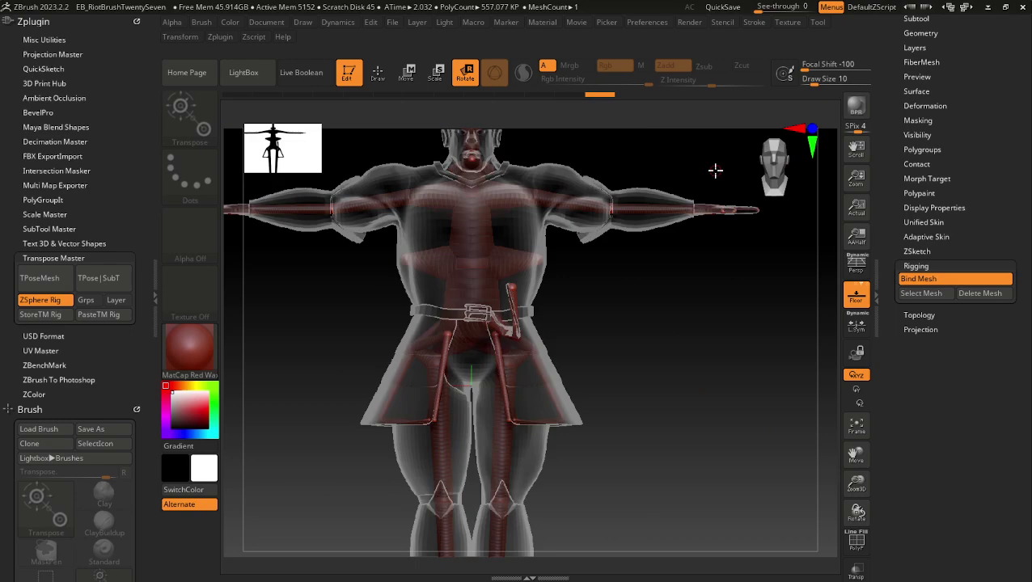
pyautogui.keyDown('alt'); pyautogui.moveTo(715, 170); pyautogui.dragTo(723, 248); pyautogui.keyUp('alt')
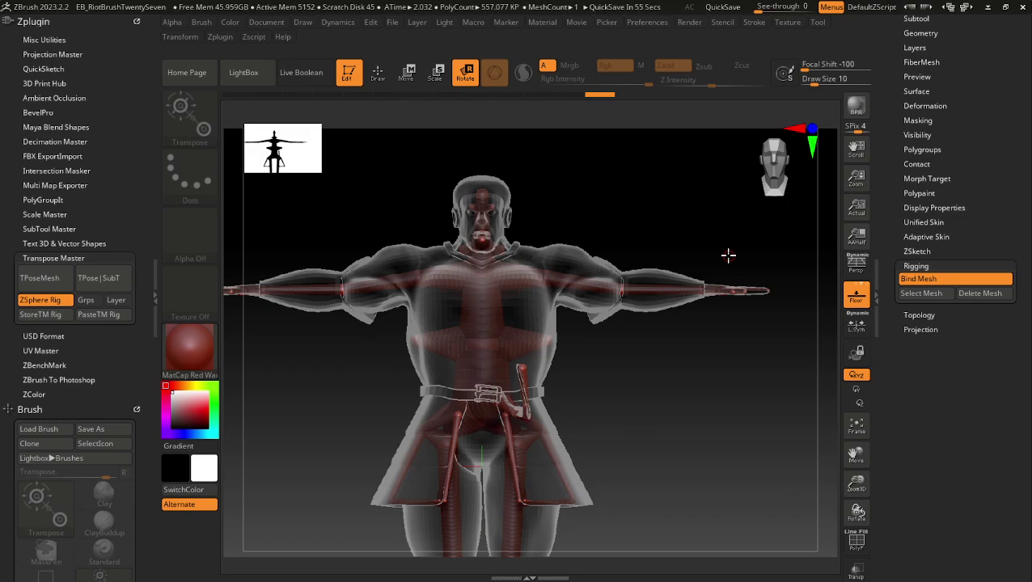
# - Inspect the head, jaw and neck bones up close from the front and side, ending with the whole character framed from the front
pyautogui.keyDown('ctrl'); pyautogui.moveTo(560, 200); pyautogui.dragTo(638, 341, button='right'); pyautogui.keyUp('ctrl')
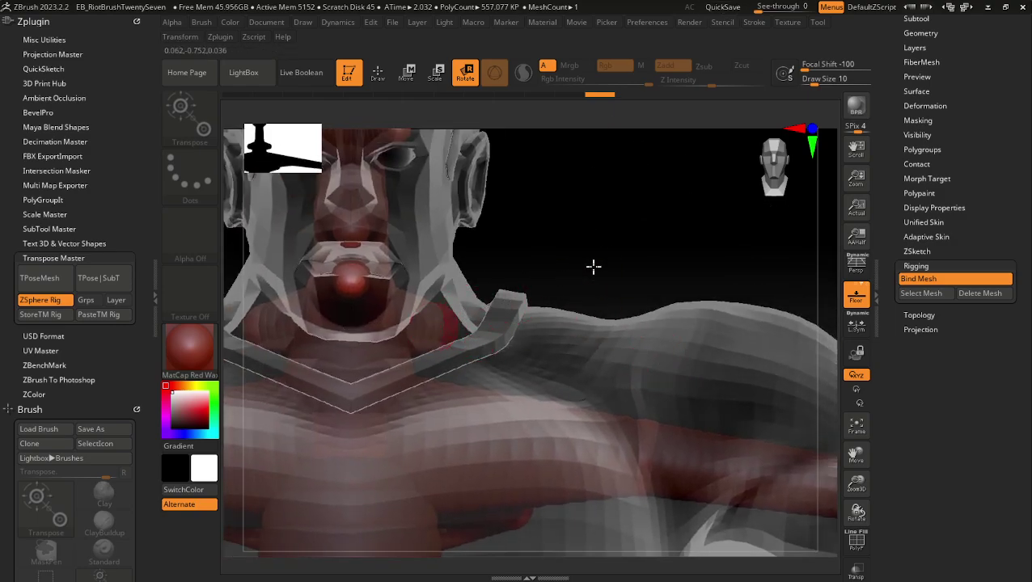
pyautogui.moveTo(592, 266); pyautogui.dragTo(482, 303)
pyautogui.keyDown('ctrl'); pyautogui.moveTo(638, 230); pyautogui.dragTo(645, 223, button='right'); pyautogui.keyUp('ctrl')
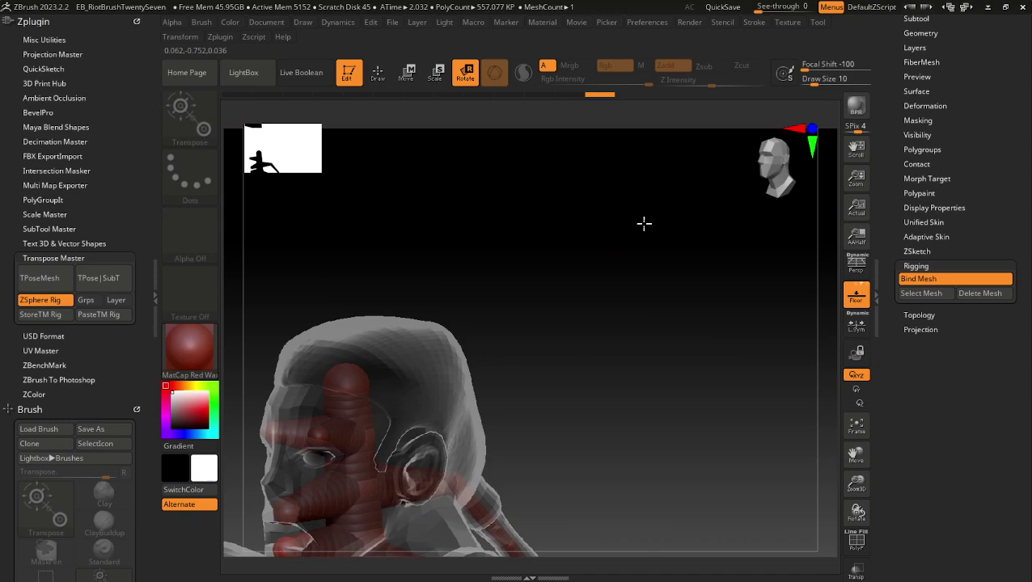
pyautogui.keyDown('alt'); pyautogui.moveTo(657, 324); pyautogui.dragTo(641, 87, button='right'); pyautogui.keyUp('alt')
pyautogui.keyDown('shift'); pyautogui.moveTo(605, 300); pyautogui.dragTo(637, 291); pyautogui.keyUp('shift')
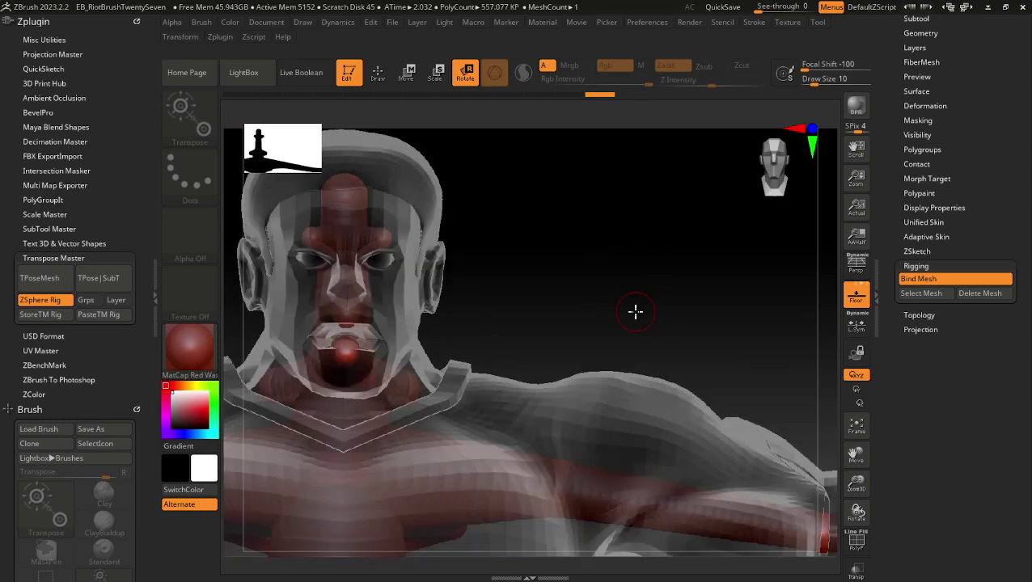
pyautogui.click(783, 194)
pyautogui.keyDown('ctrl'); pyautogui.moveTo(645, 247); pyautogui.dragTo(630, 262, button='right'); pyautogui.keyUp('ctrl')
pyautogui.keyDown('ctrl'); pyautogui.moveTo(398, 410); pyautogui.dragTo(459, 435, button='right'); pyautogui.keyUp('ctrl')
pyautogui.keyDown('alt'); pyautogui.moveTo(476, 396); pyautogui.dragTo(595, 336, button='right'); pyautogui.keyUp('alt')
pyautogui.press('f')
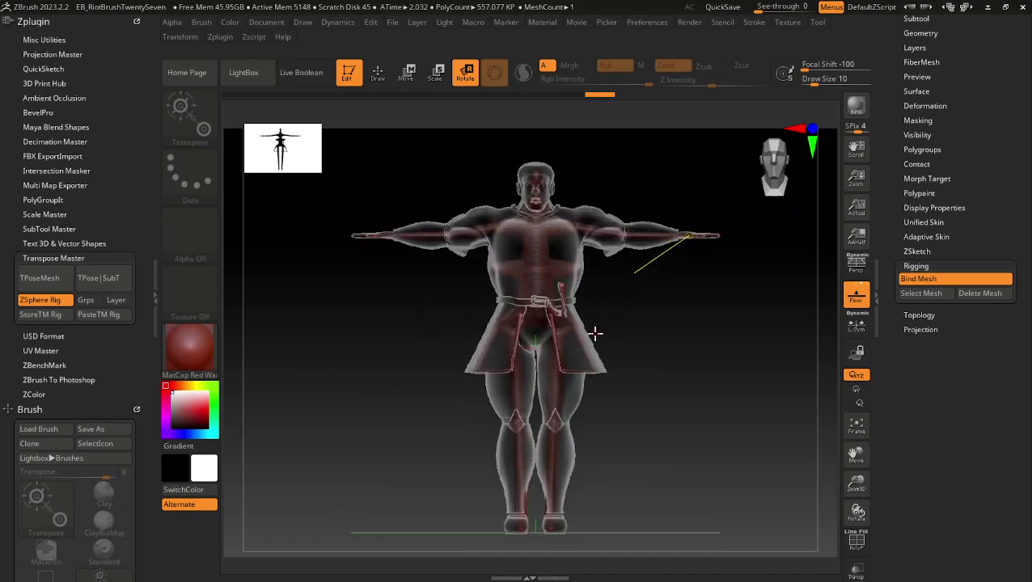